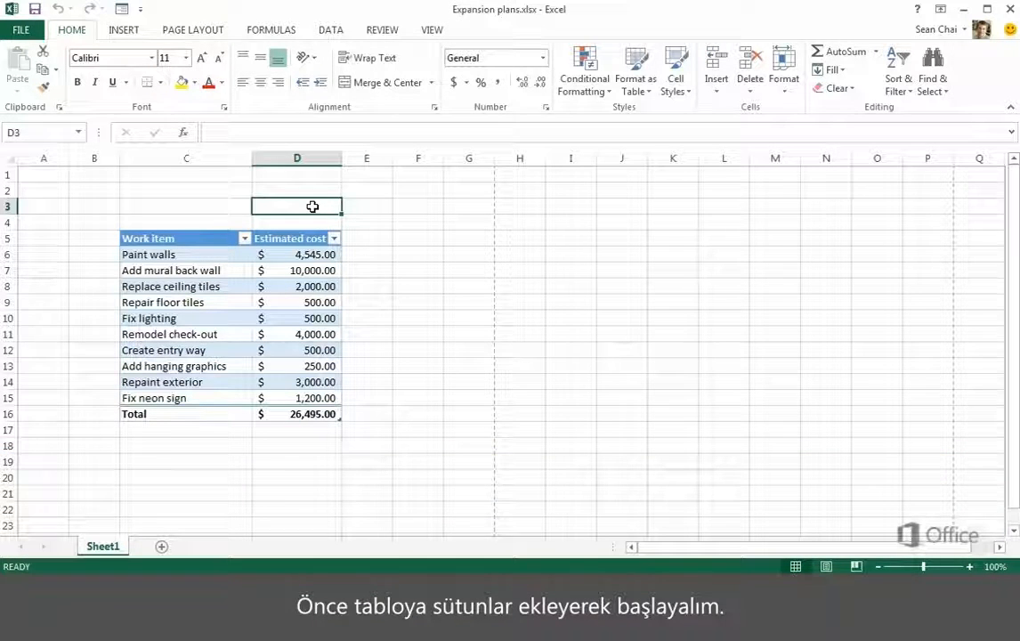
Extend the table with the column headers Contractor in E5 and Contact in F5.
{"action": "left_click", "coordinate": [369, 237]}
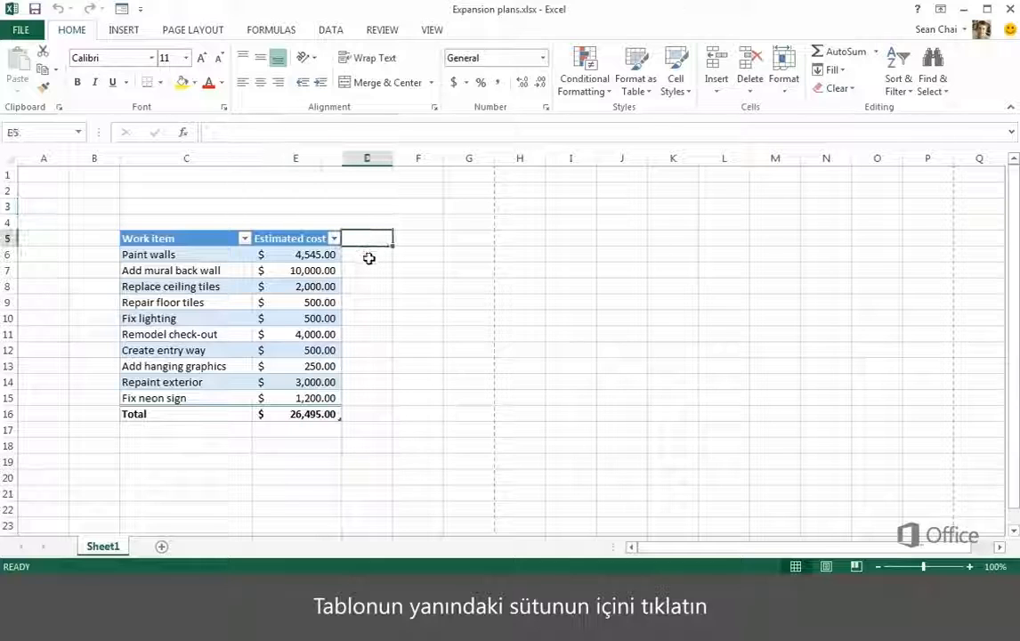
{"action": "type", "text": "Contractor"}
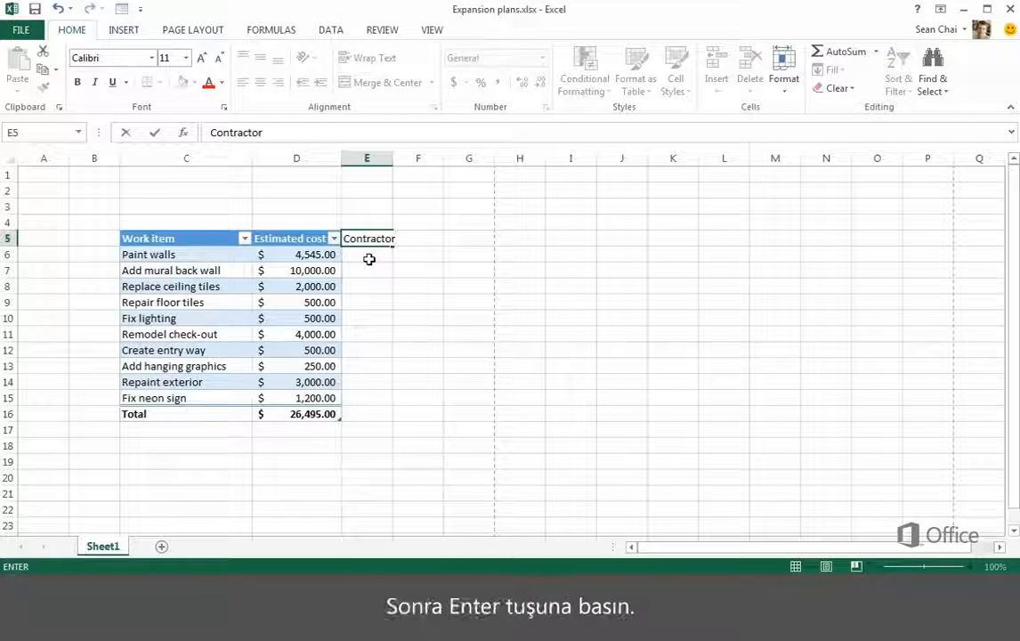
{"action": "key", "text": "Return"}
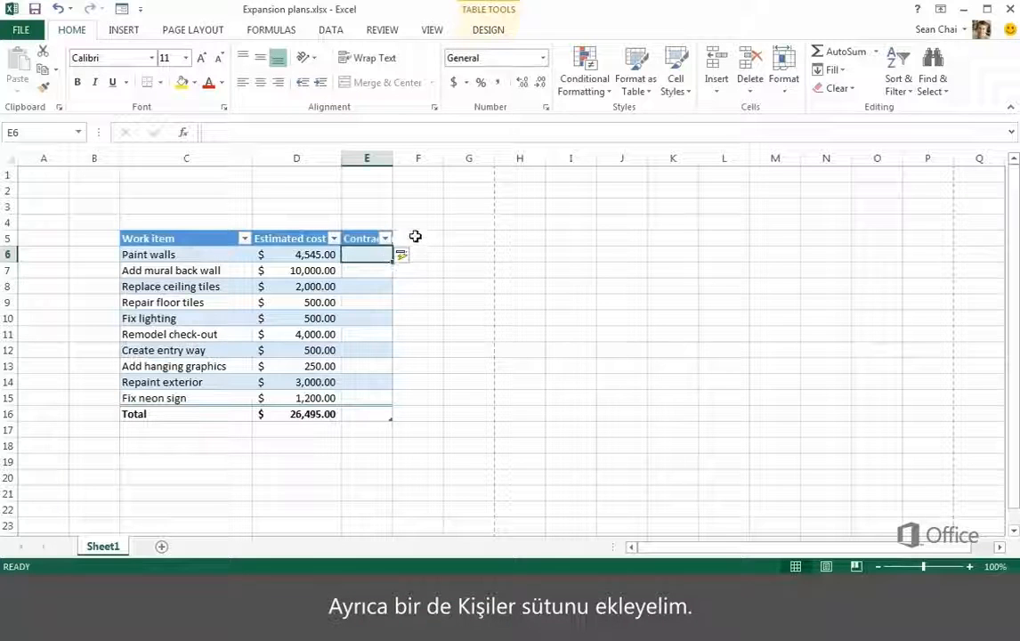
{"action": "left_click", "coordinate": [415, 237]}
{"action": "type", "text": "Contact"}
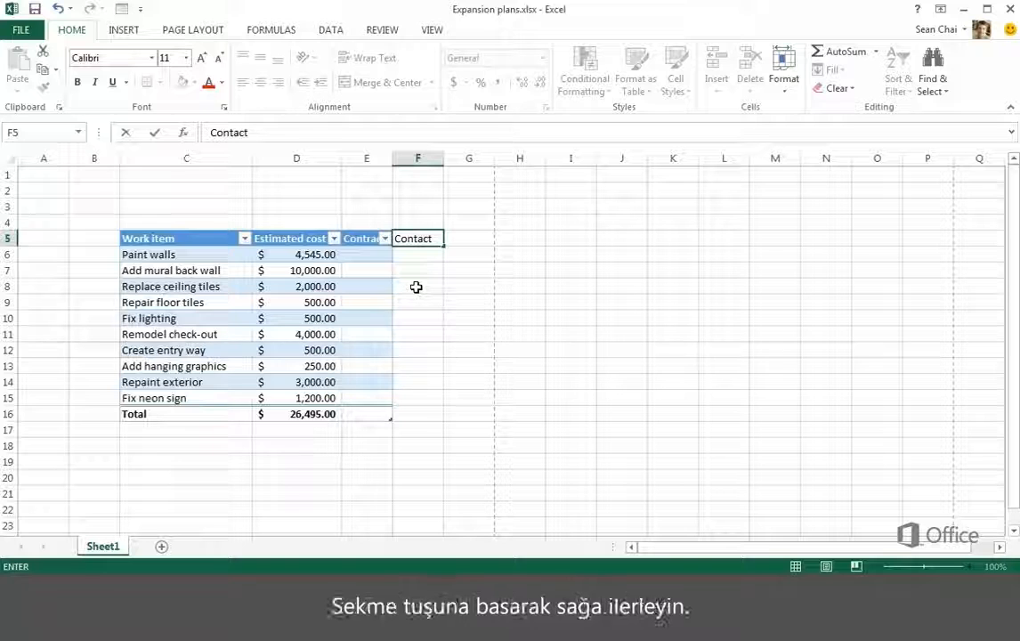
{"action": "key", "text": "Tab"}
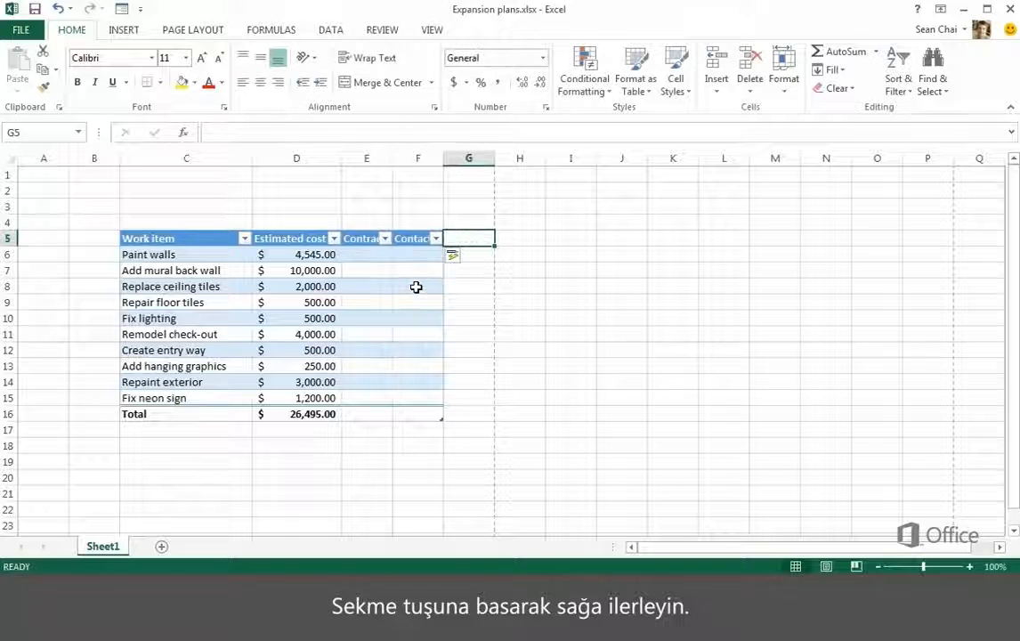
Add three more table columns headed Bid, Deadline and Actual cost in G5 through I5.
{"action": "type", "text": "Bid"}
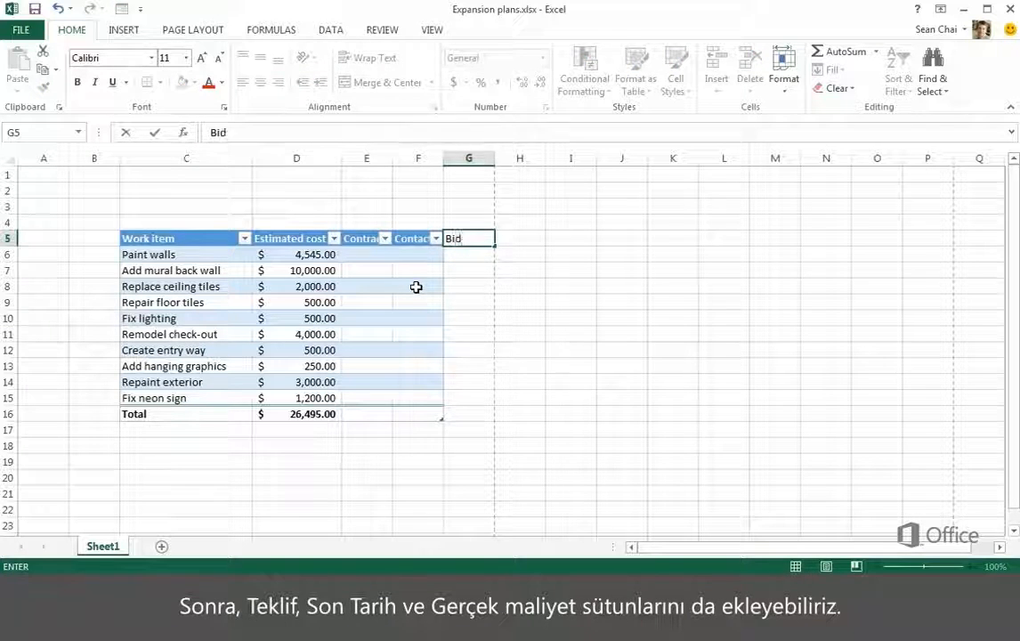
{"action": "key", "text": "Tab"}
{"action": "type", "text": "Deadline"}
{"action": "key", "text": "Tab"}
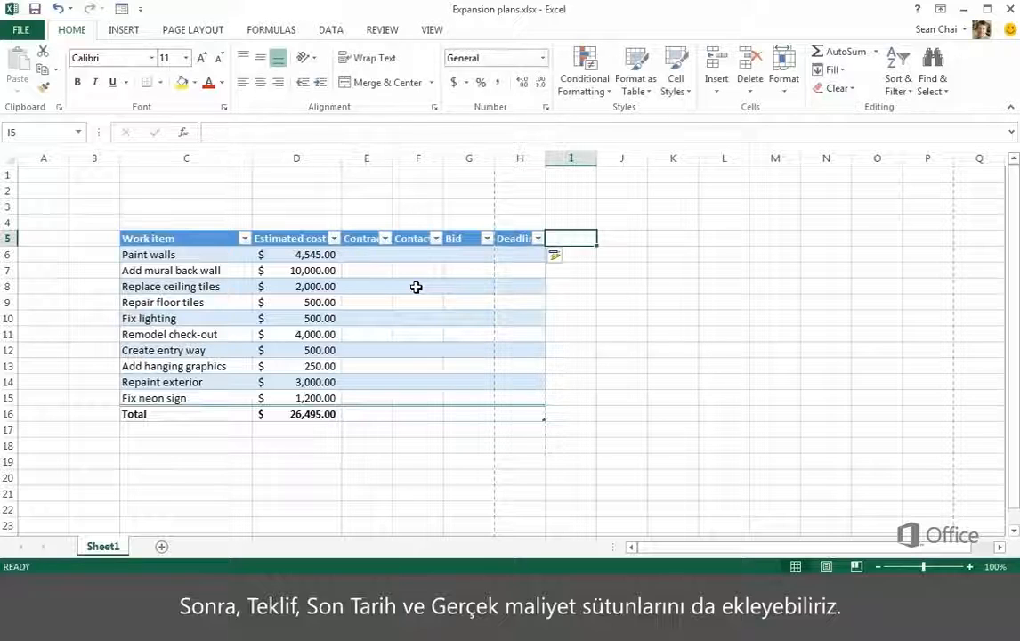
{"action": "type", "text": "Actual cost"}
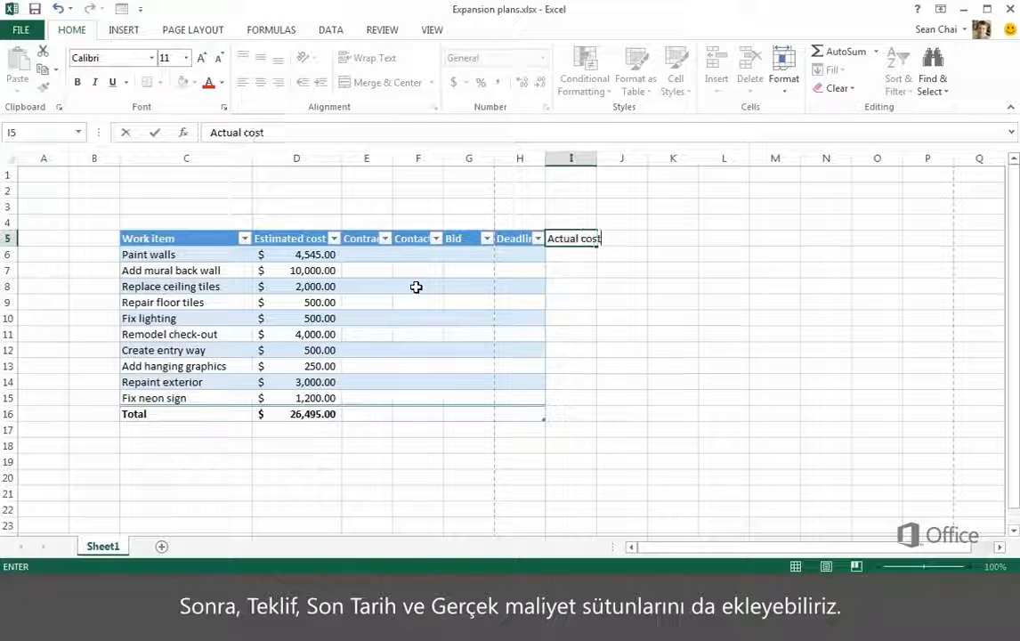
{"action": "key", "text": "Return"}
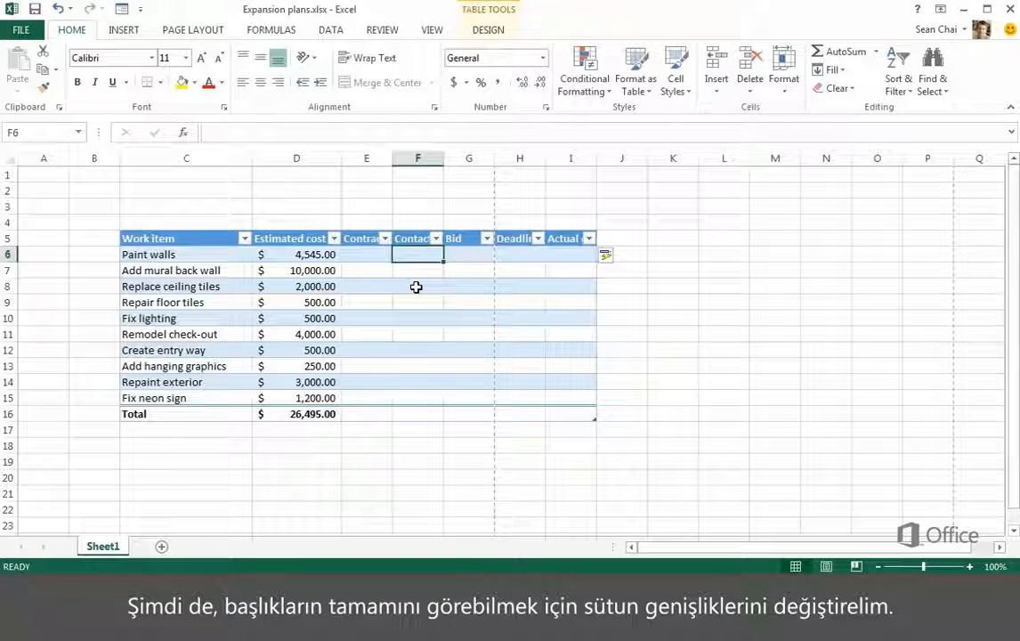
Autofit the widths of the new columns from Contractor through Actual cost to their headers.
{"action": "double_click", "coordinate": [392, 161]}
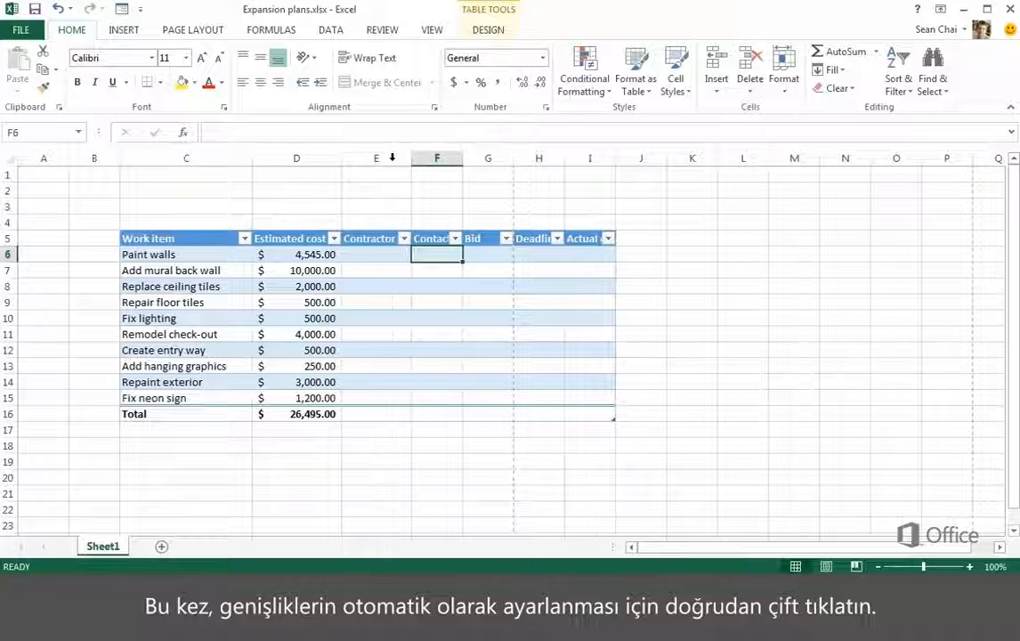
{"action": "double_click", "coordinate": [462, 159]}
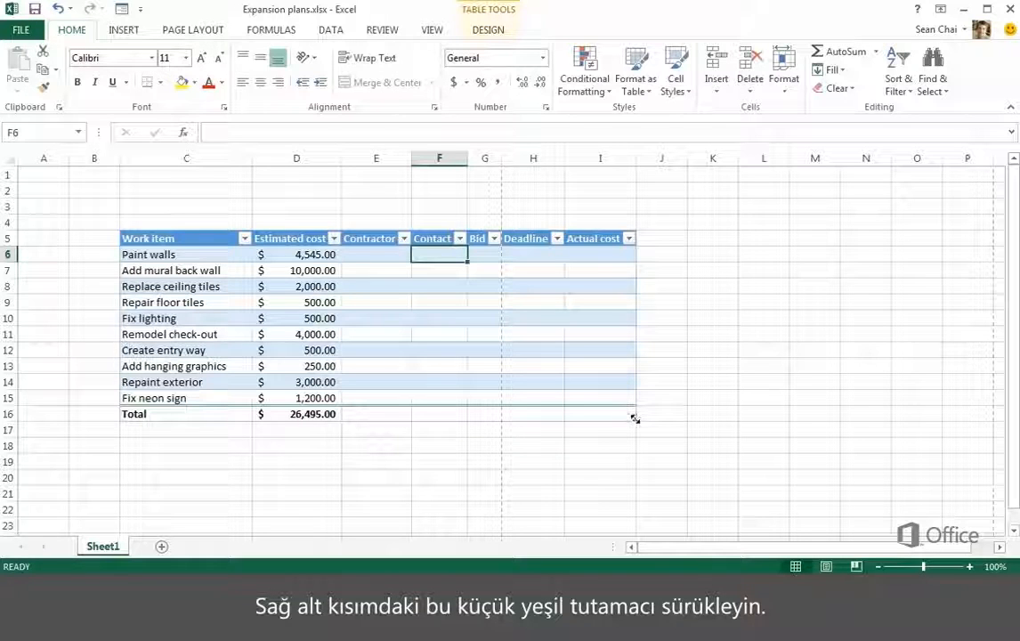
Extend the table by two rows and enter the work items New warehouse storage and Carpet for office.
{"action": "left_click_drag", "start_coordinate": [632, 424], "coordinate": [630, 456]}
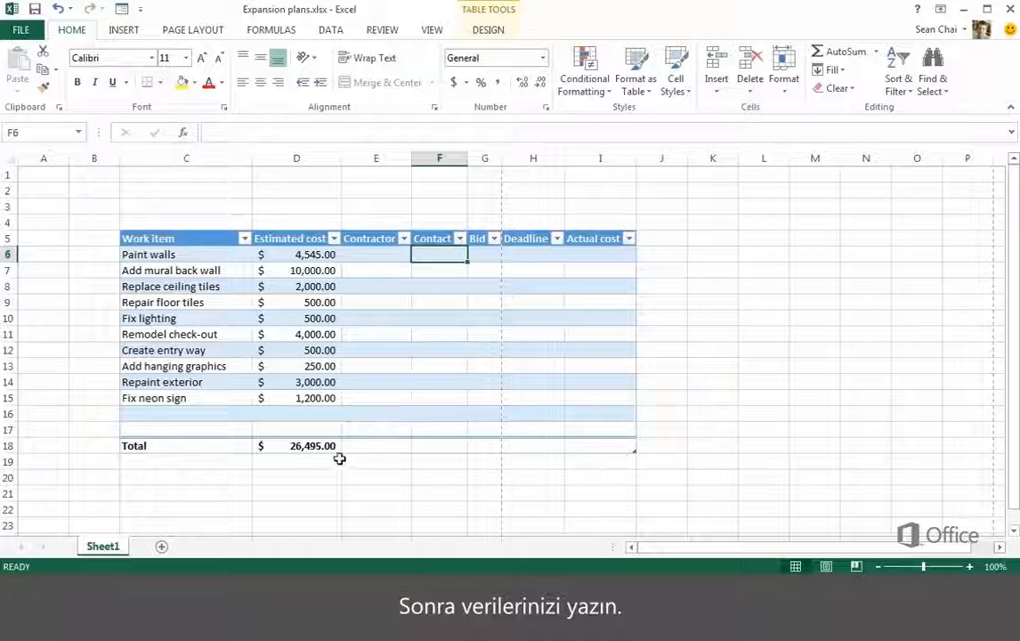
{"action": "left_click", "coordinate": [199, 416]}
{"action": "type", "text": "New warehouse storage"}
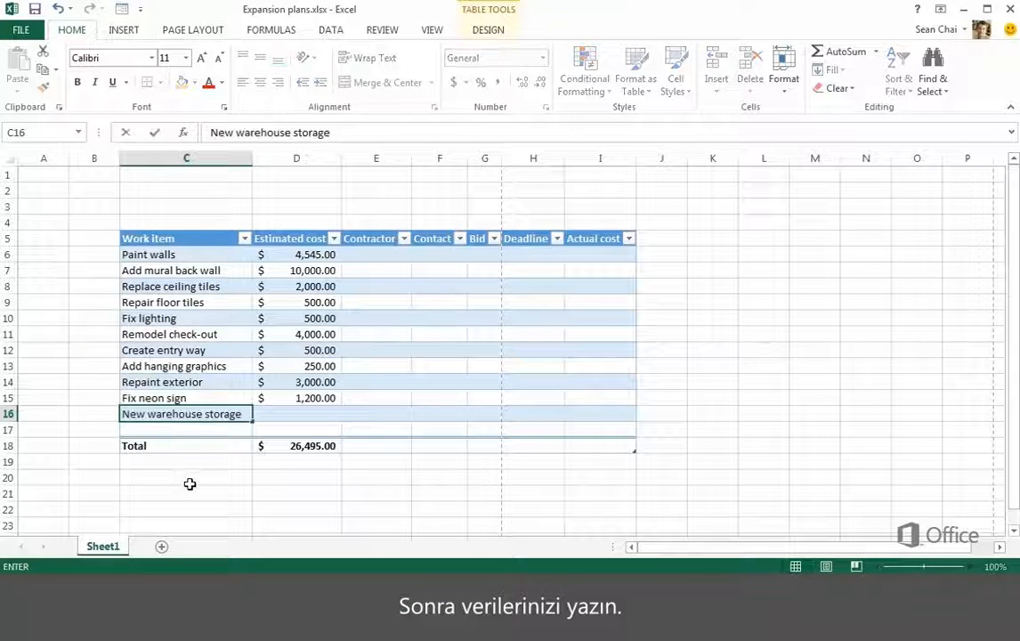
{"action": "key", "text": "Return"}
{"action": "type", "text": "Carpet for office"}
{"action": "key", "text": "Return"}
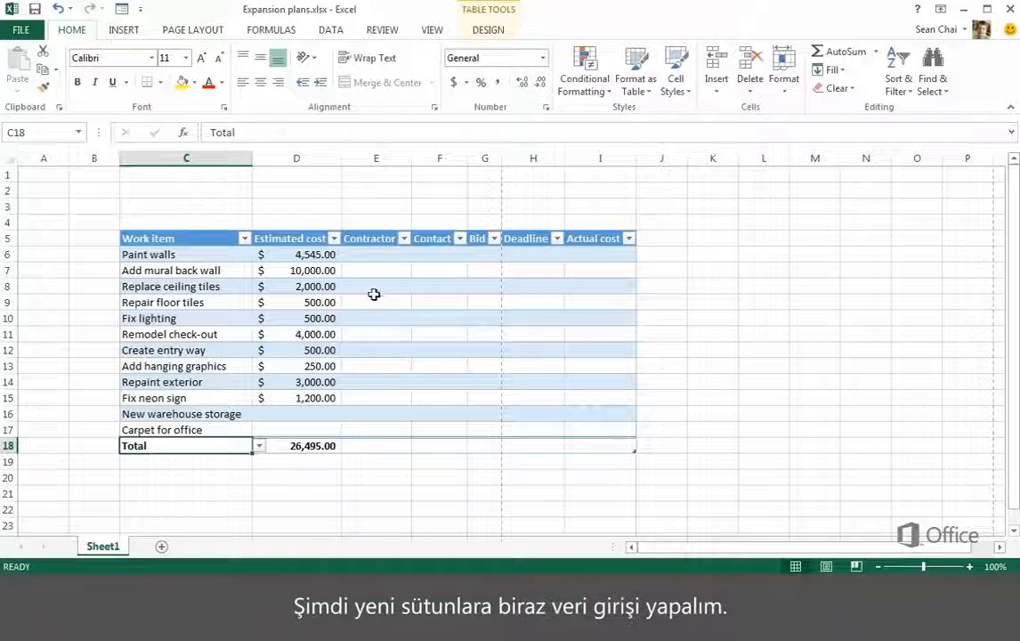
Enter Contoso as the contractor for Paint walls and the contractor's full name for Add mural back wall.
{"action": "left_click", "coordinate": [374, 255]}
{"action": "type", "text": "C"}
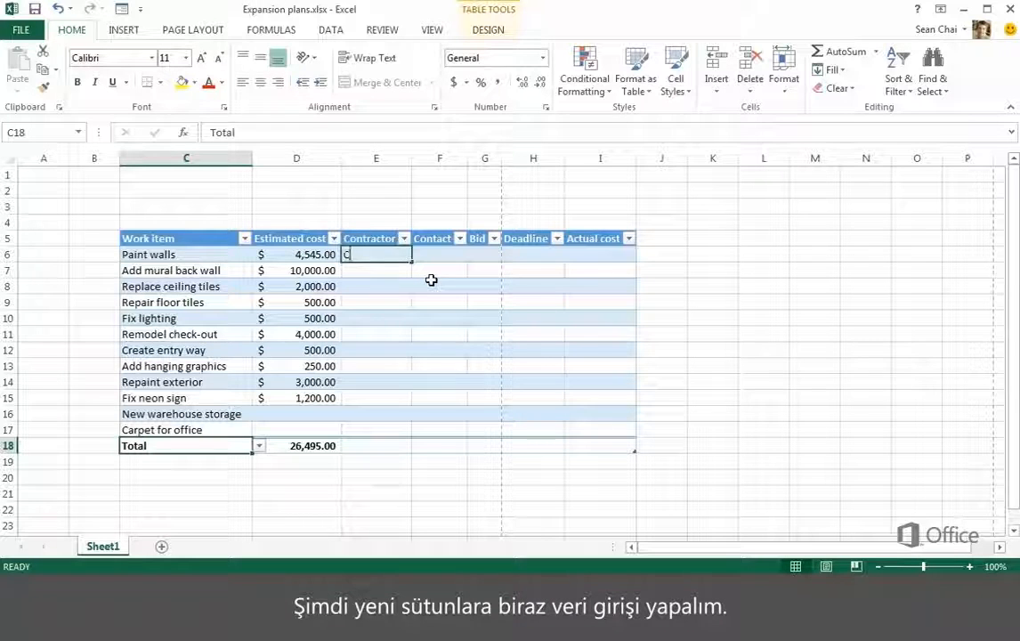
{"action": "type", "text": "ontoso"}
{"action": "key", "text": "Return"}
{"action": "type", "text": "Ann"}
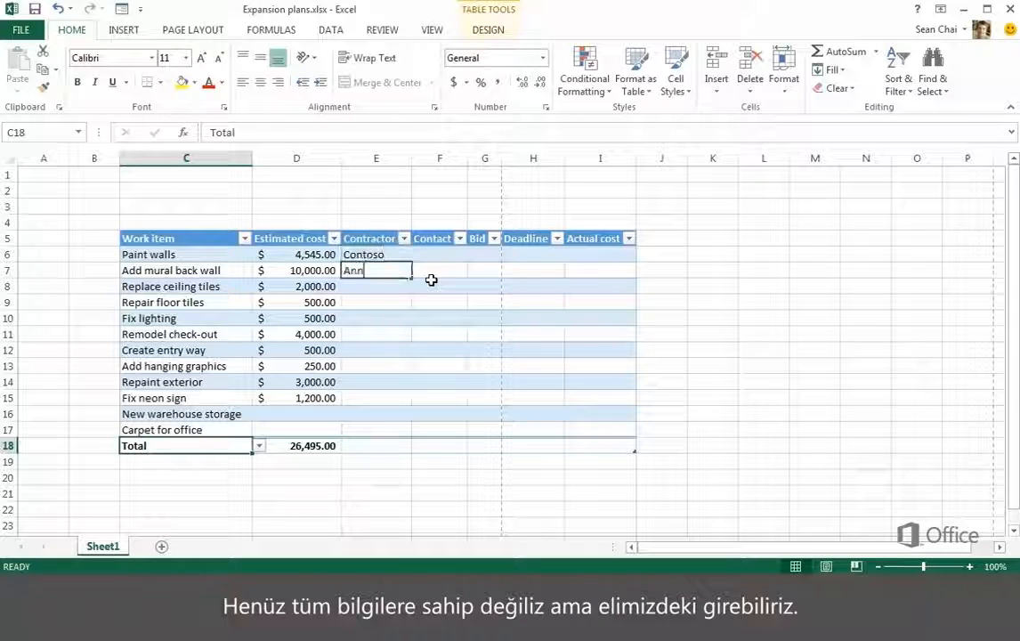
{"action": "type", "text": "e Wallace"}
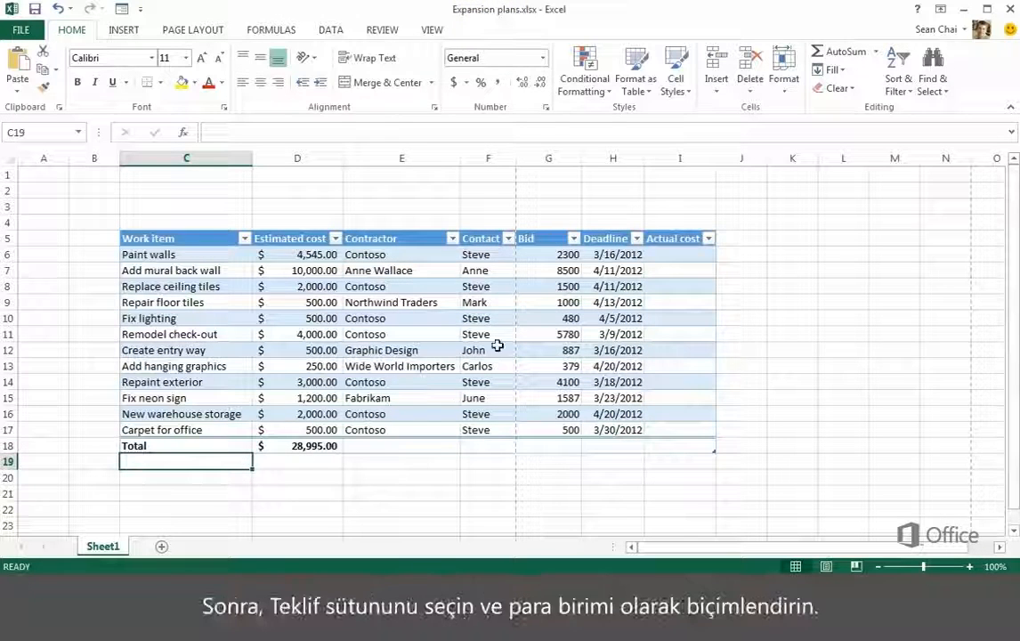
Apply the Accounting number format to the Bid values in G6 through G17.
{"action": "left_click_drag", "start_coordinate": [528, 258], "coordinate": [554, 429]}
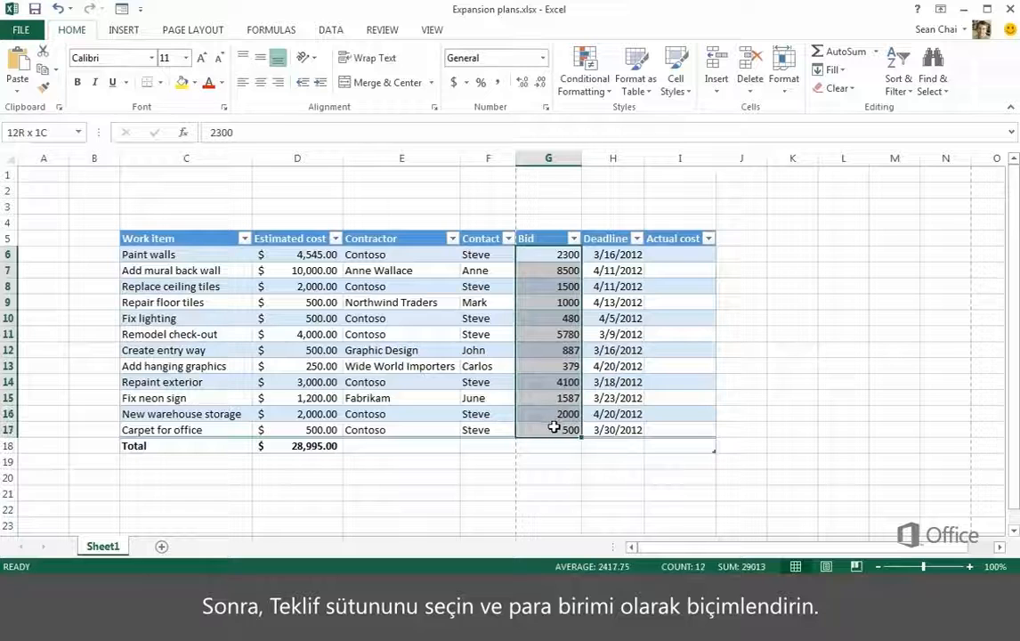
{"action": "right_click", "coordinate": [545, 280]}
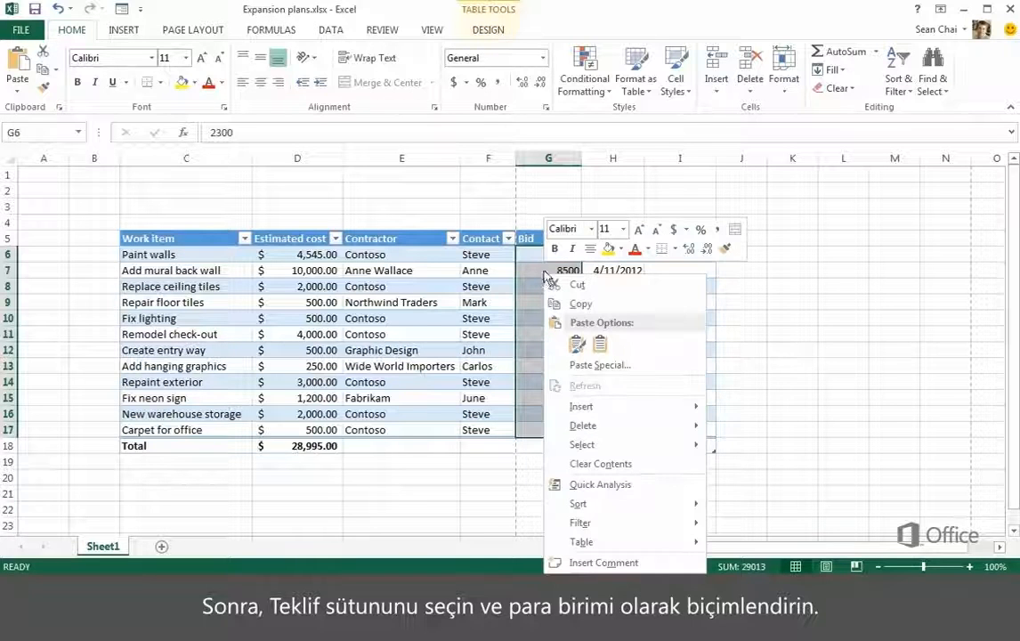
{"action": "left_click", "coordinate": [672, 231]}
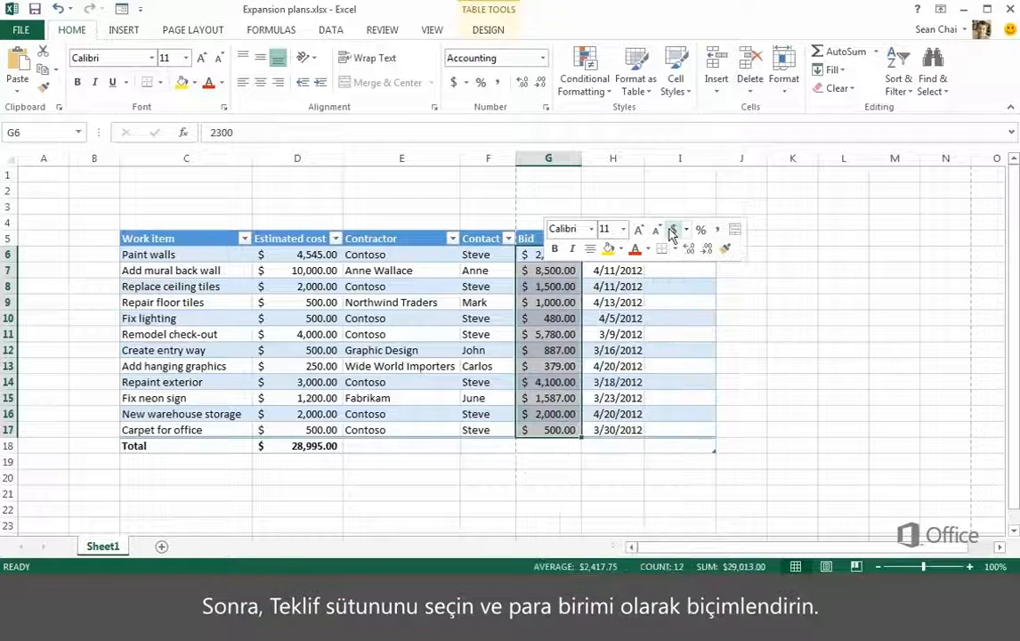
Set the Total row cell of the Bid column to Sum.
{"action": "left_click", "coordinate": [559, 447]}
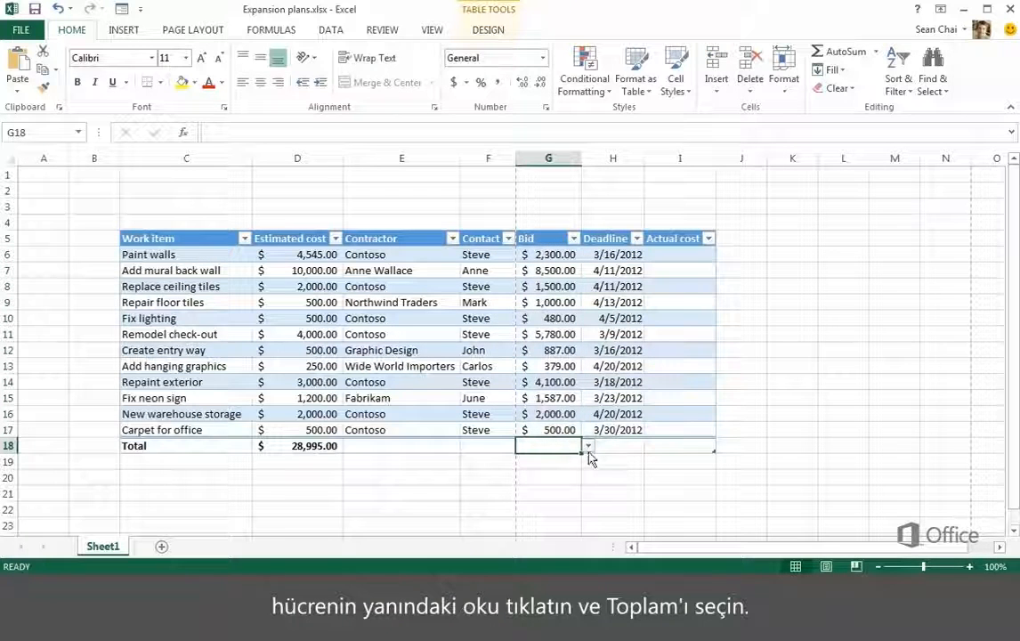
{"action": "left_click", "coordinate": [588, 446]}
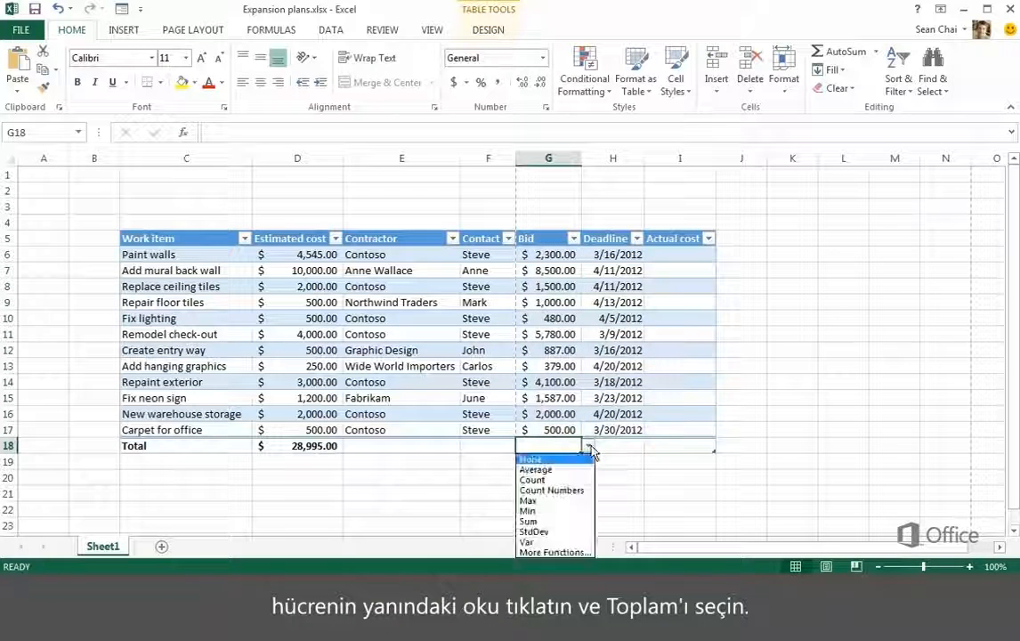
{"action": "left_click", "coordinate": [544, 521]}
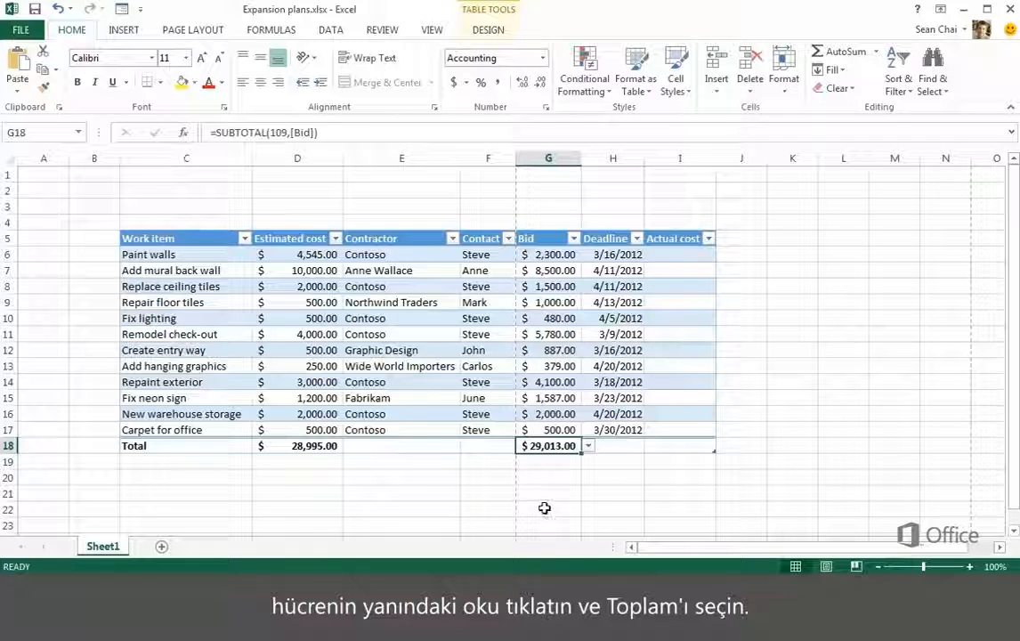
Enter the title Store expansion in cell C3 above the table.
{"action": "left_click", "coordinate": [208, 216]}
{"action": "type", "text": "Store expansion"}
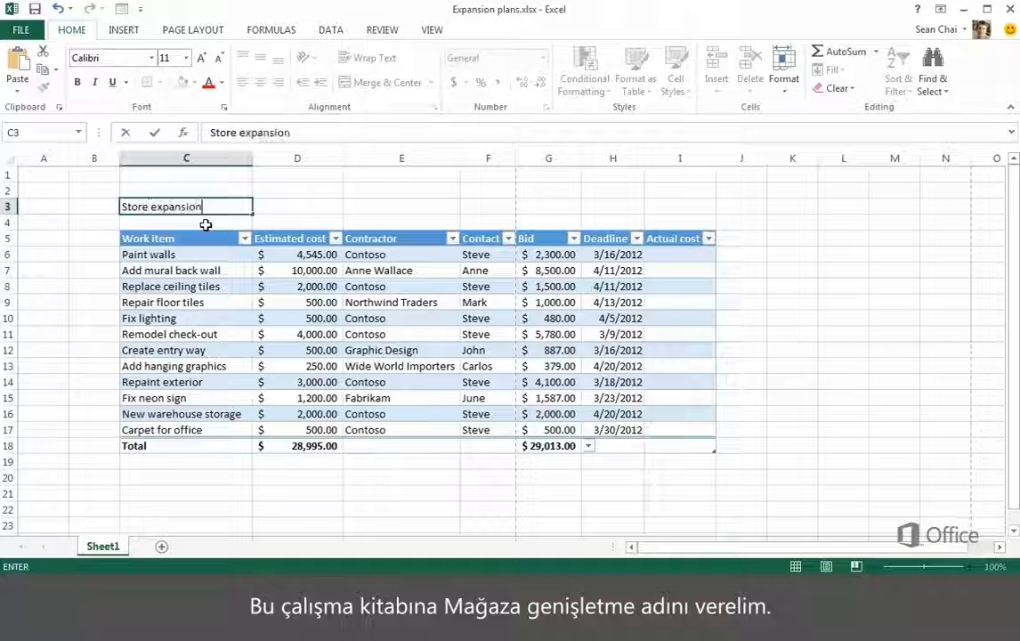
{"action": "key", "text": "Return"}
Format the Store expansion title in bold, at 14 points and with a red font color.
{"action": "left_click", "coordinate": [200, 206]}
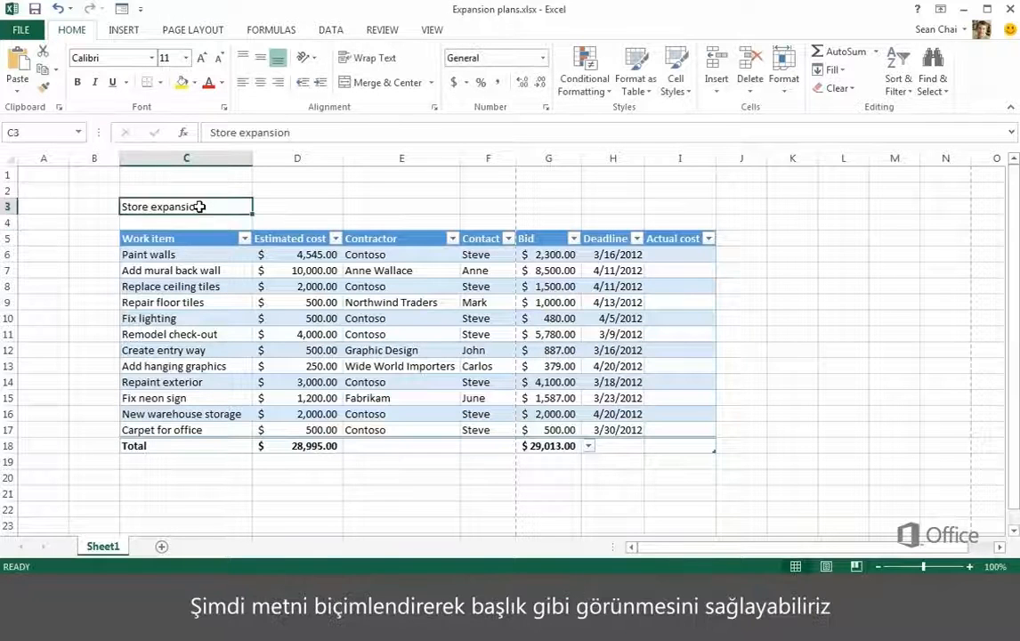
{"action": "right_click", "coordinate": [200, 209]}
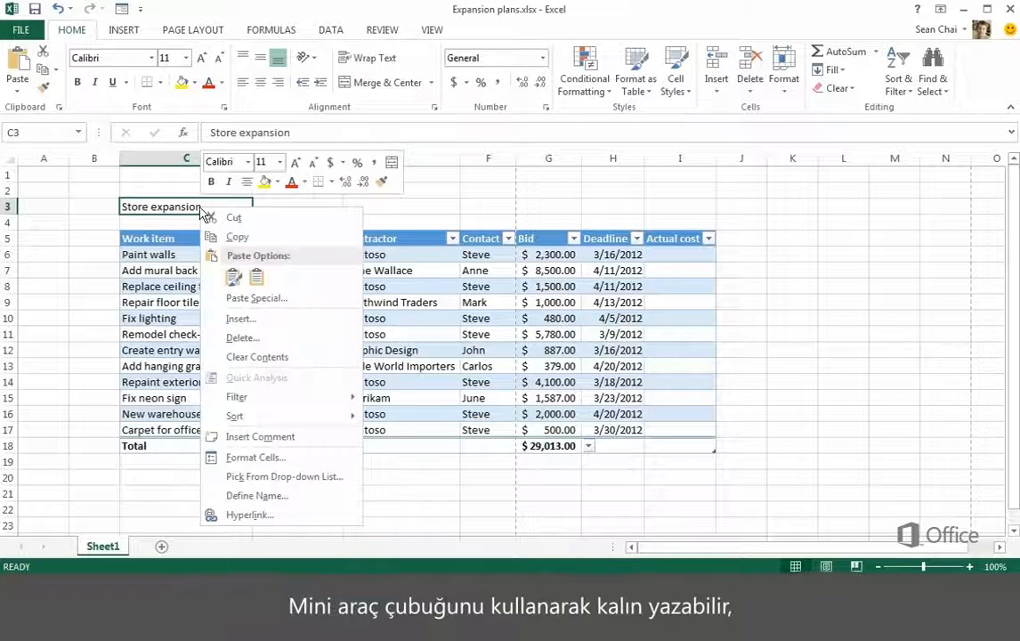
{"action": "left_click", "coordinate": [210, 183]}
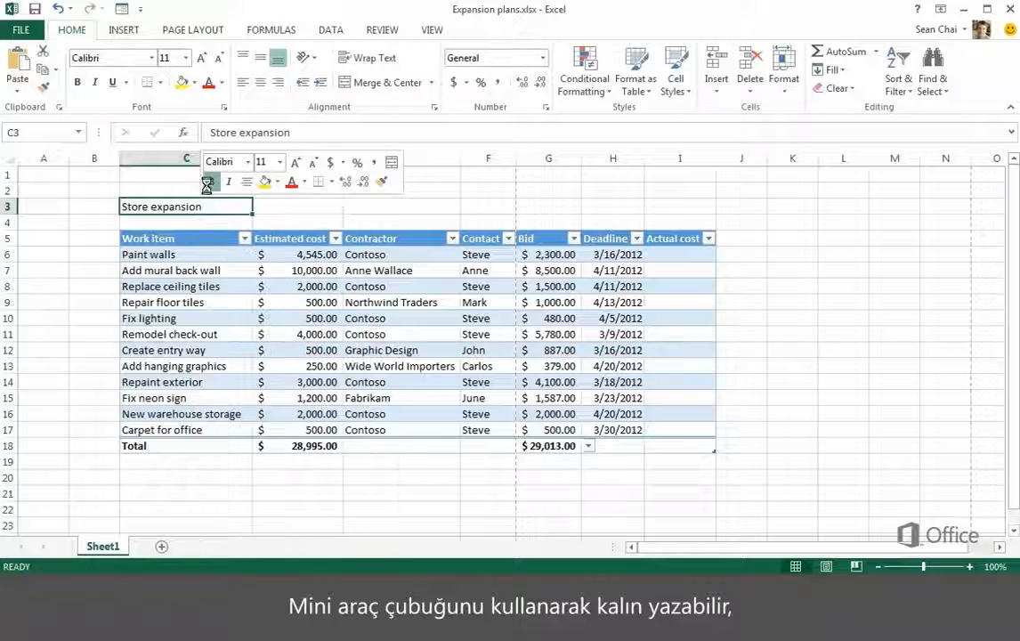
{"action": "left_click", "coordinate": [295, 164]}
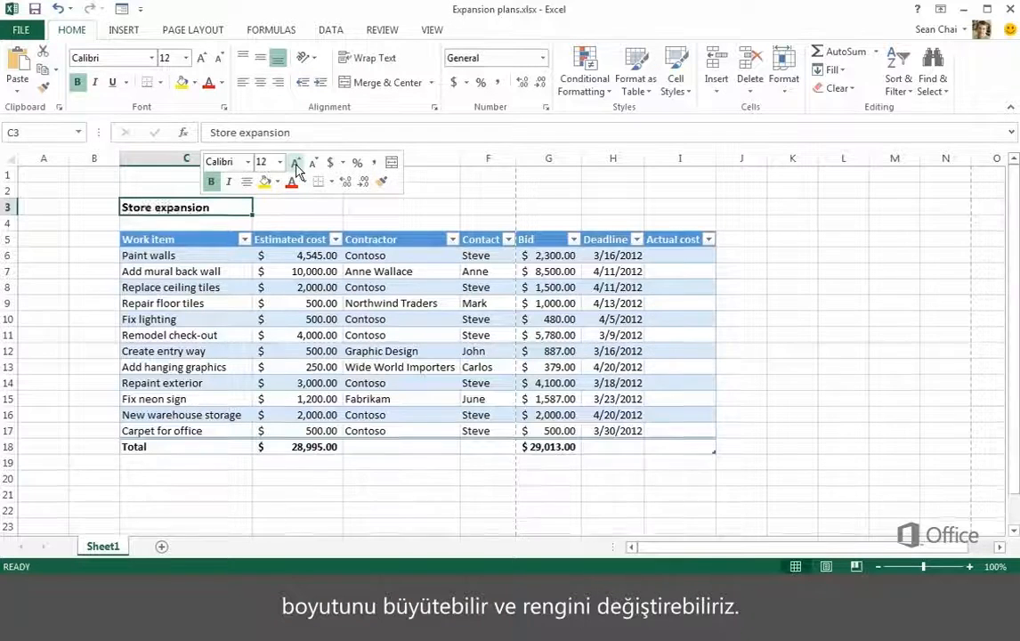
{"action": "left_click", "coordinate": [294, 164]}
{"action": "left_click", "coordinate": [292, 182]}
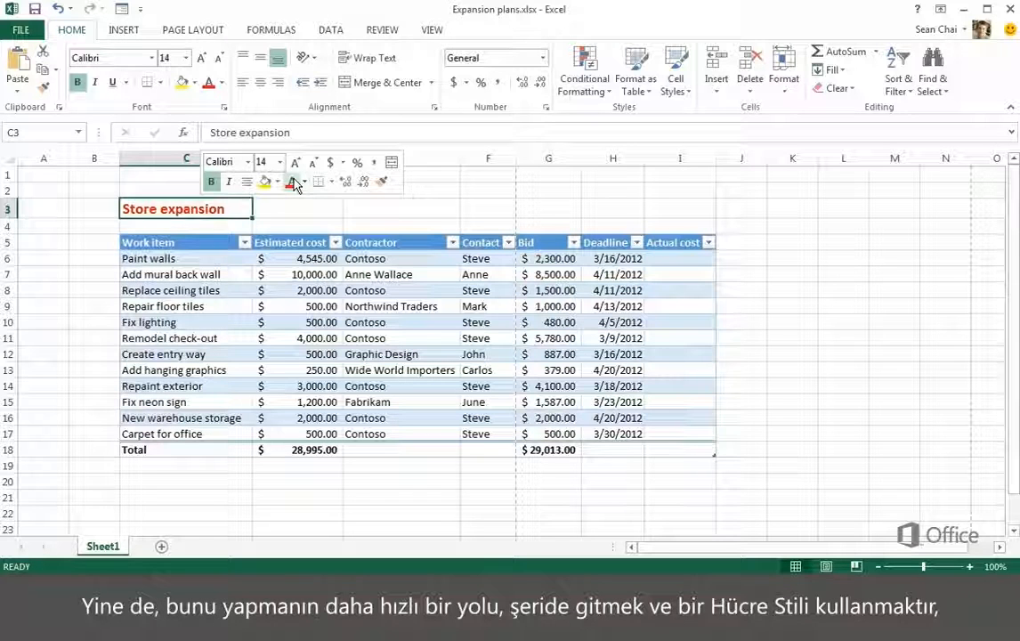
Apply the Title cell style to the Store expansion heading in C3.
{"action": "left_click", "coordinate": [690, 96]}
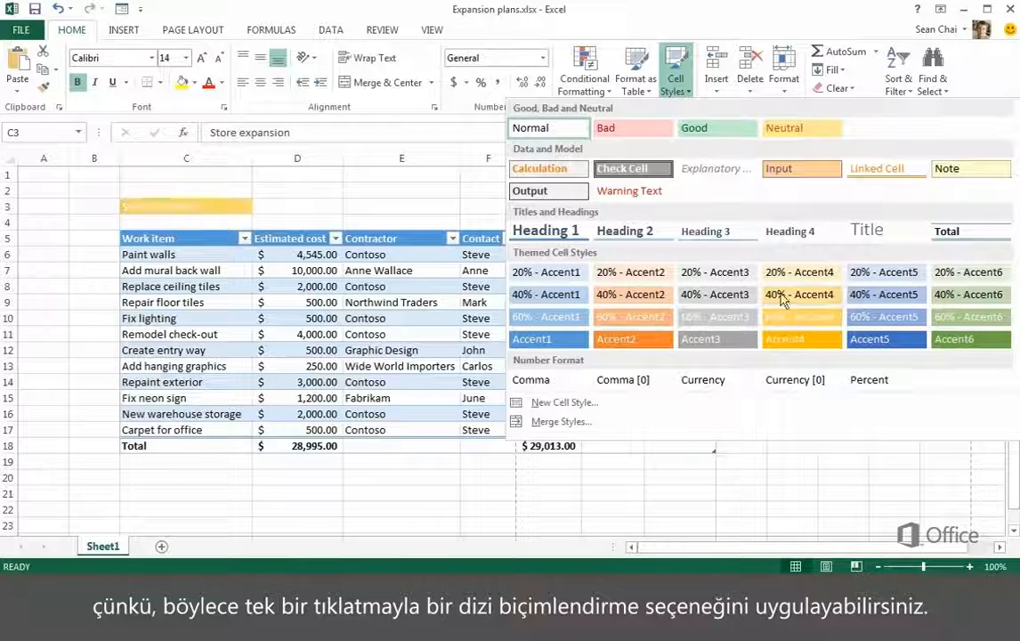
{"action": "left_click", "coordinate": [857, 233]}
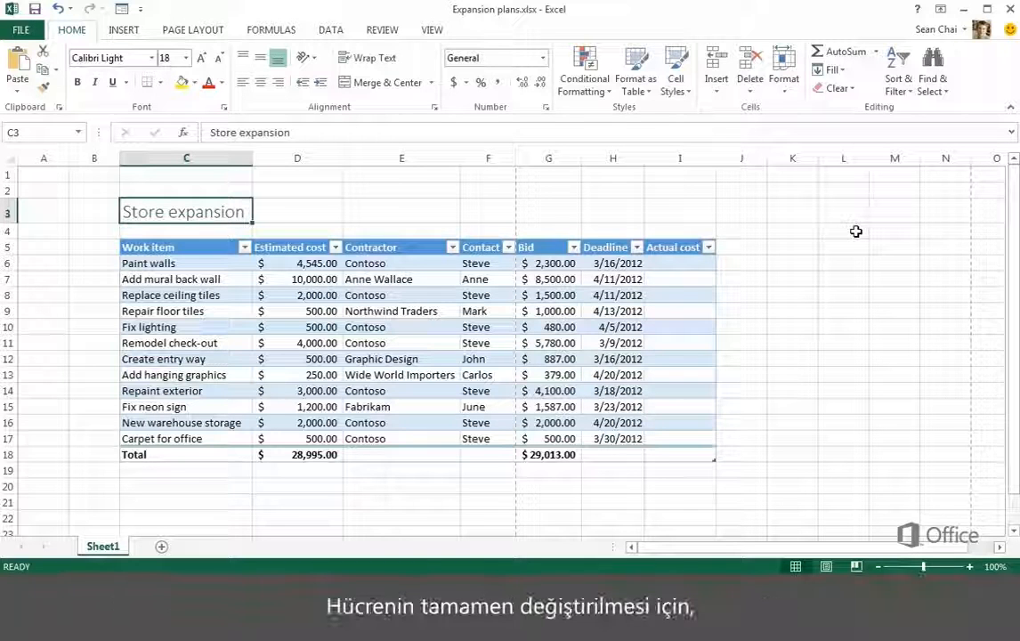
Replace the contractor of the Add mural back wall item in E7 with another person's full name.
{"action": "left_click", "coordinate": [433, 281]}
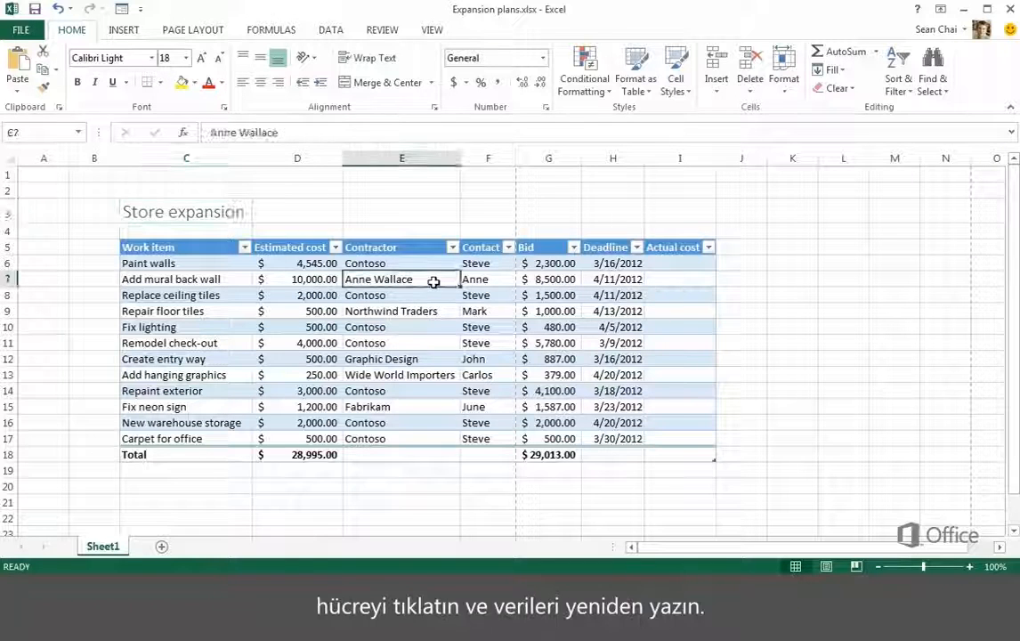
{"action": "type", "text": "Jane Dow"}
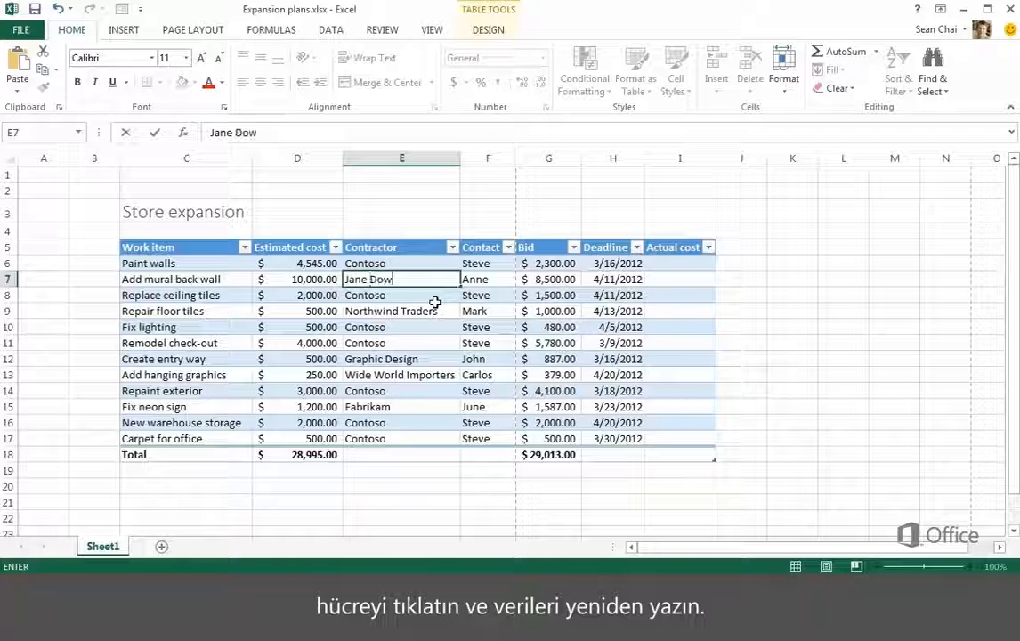
{"action": "key", "text": "Return"}
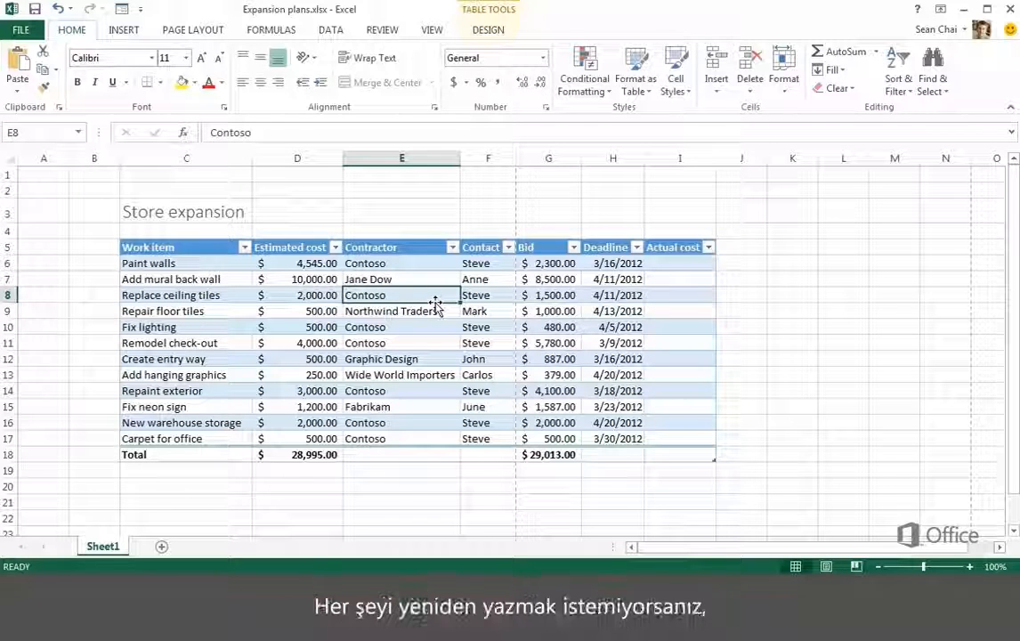
Edit the work item text in C7 to read Add mural to back wall.
{"action": "left_click", "coordinate": [241, 280]}
{"action": "double_click", "coordinate": [240, 279]}
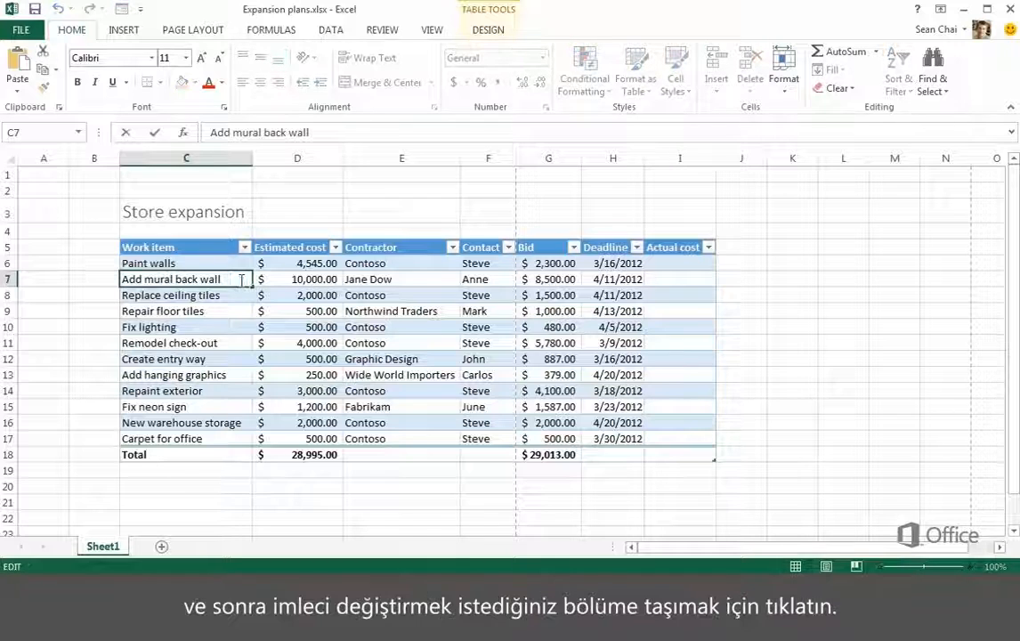
{"action": "left_click", "coordinate": [169, 279]}
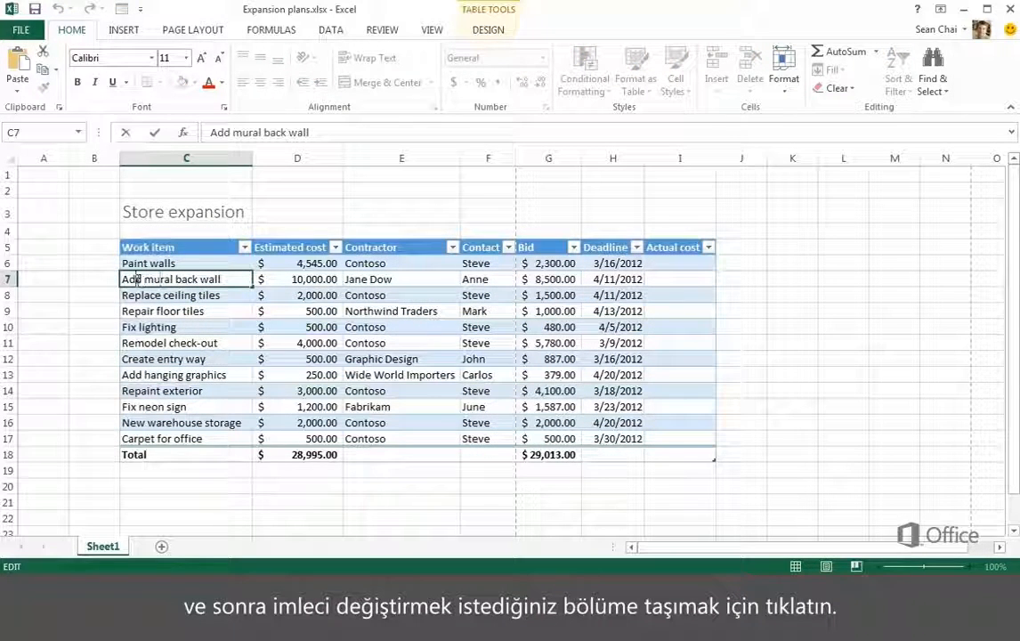
{"action": "left_click", "coordinate": [280, 136]}
{"action": "type", "text": "to"}
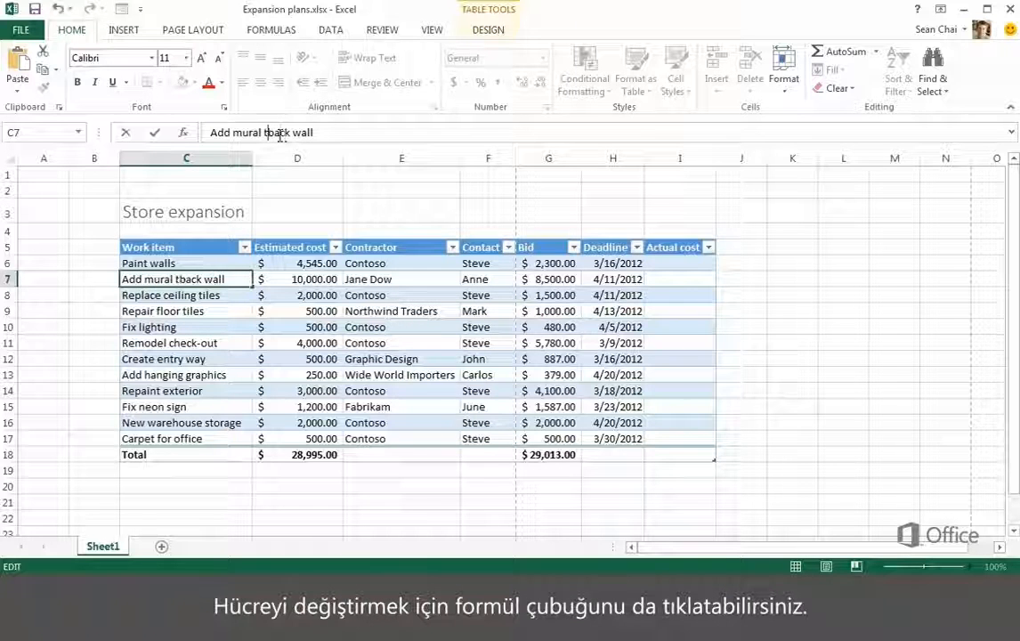
{"action": "key", "text": "Return"}
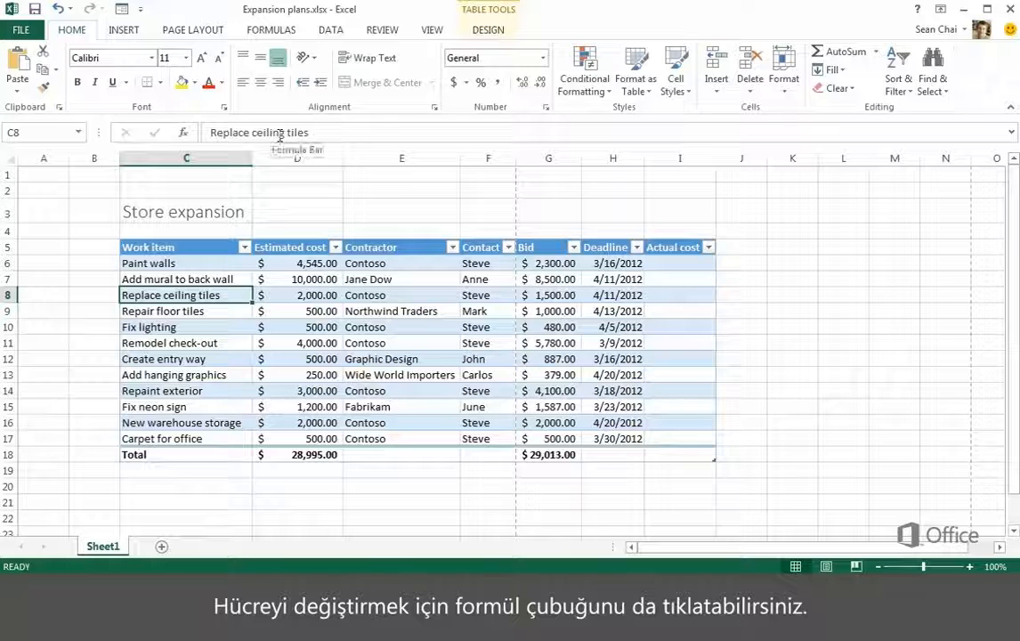
Insert a blank table column to the left of Estimated cost, and delete that new table column again.
{"action": "left_click", "coordinate": [293, 247]}
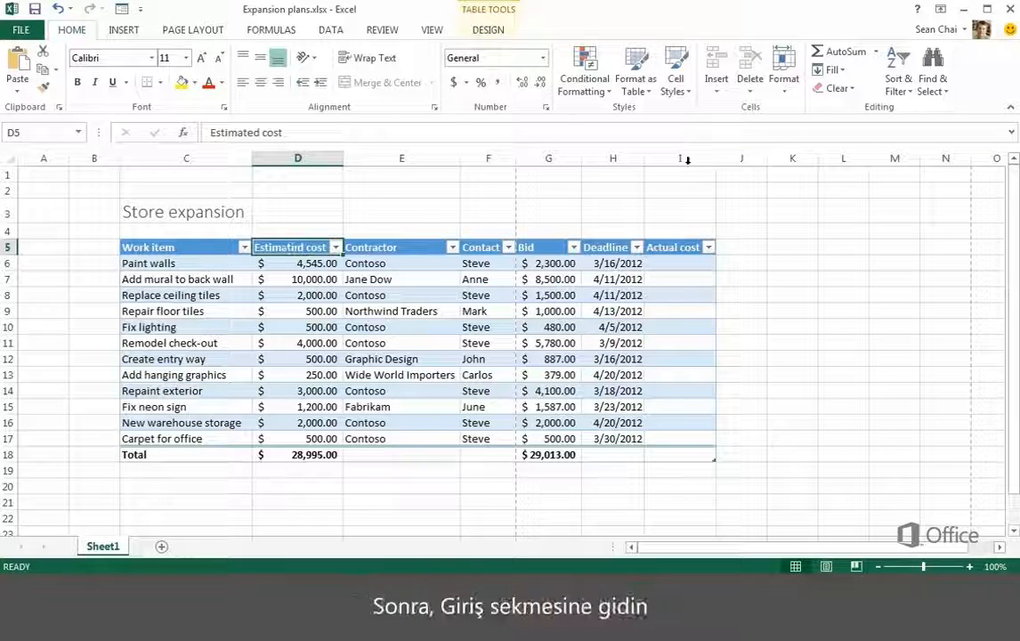
{"action": "left_click", "coordinate": [718, 94]}
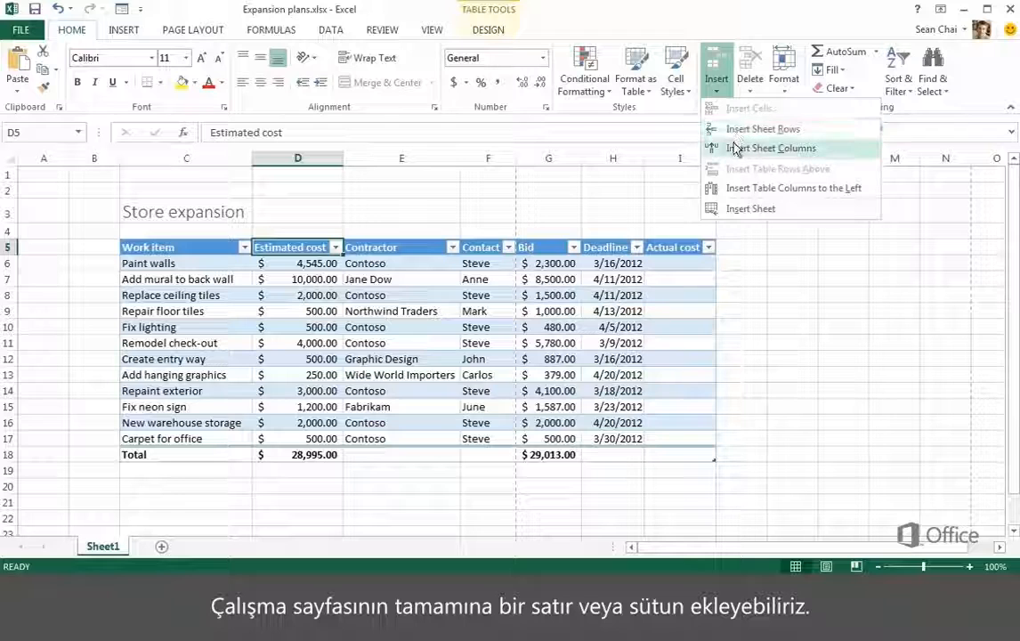
{"action": "left_click", "coordinate": [741, 191]}
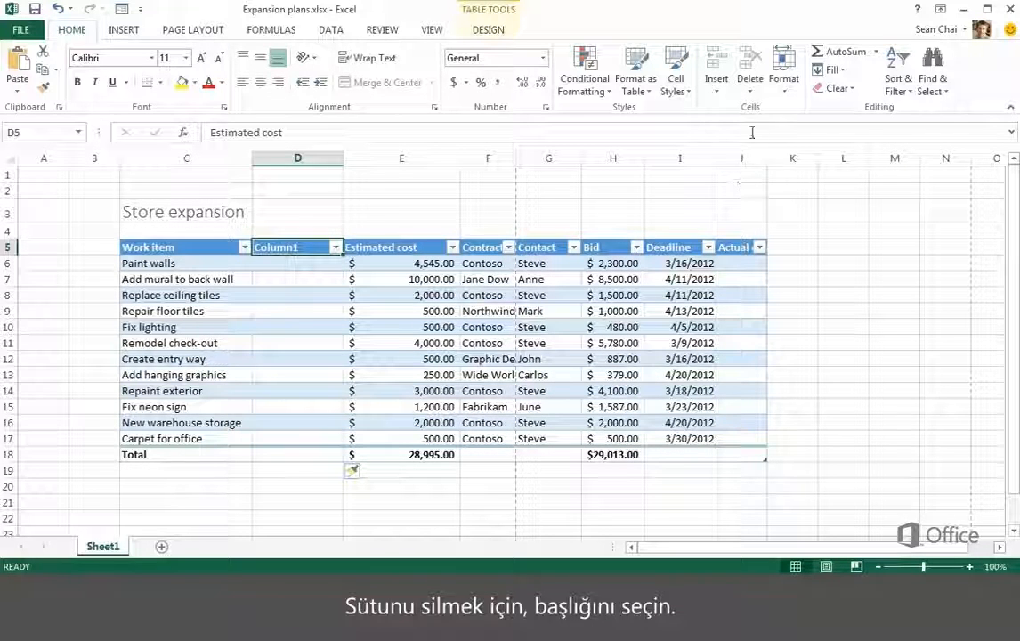
{"action": "left_click", "coordinate": [751, 89]}
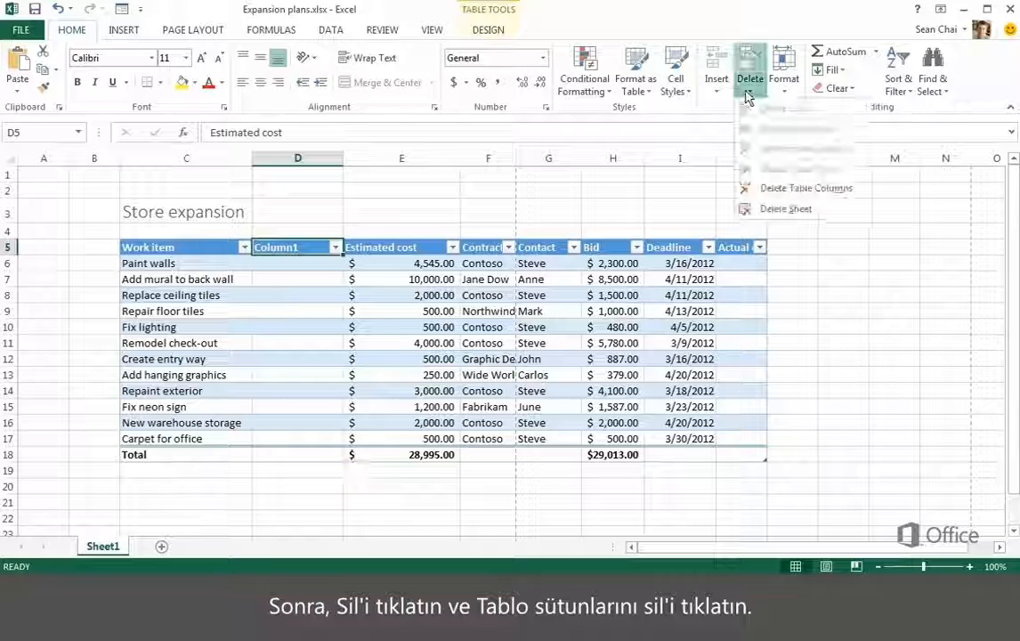
{"action": "left_click", "coordinate": [762, 191]}
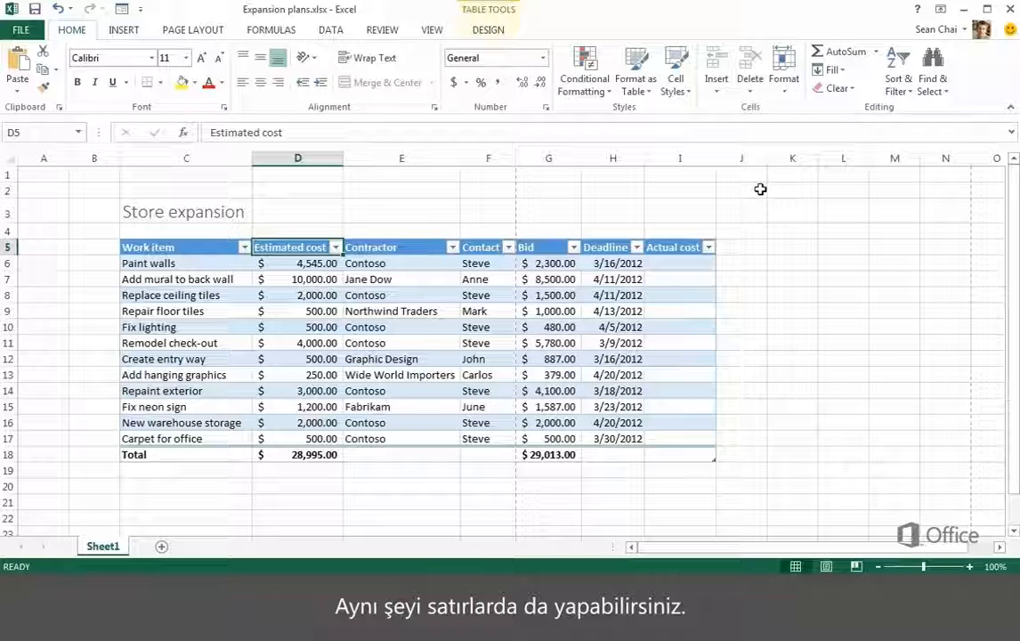
Insert a blank table row above the Remodel check-out item, and delete that new table row again.
{"action": "left_click", "coordinate": [413, 346]}
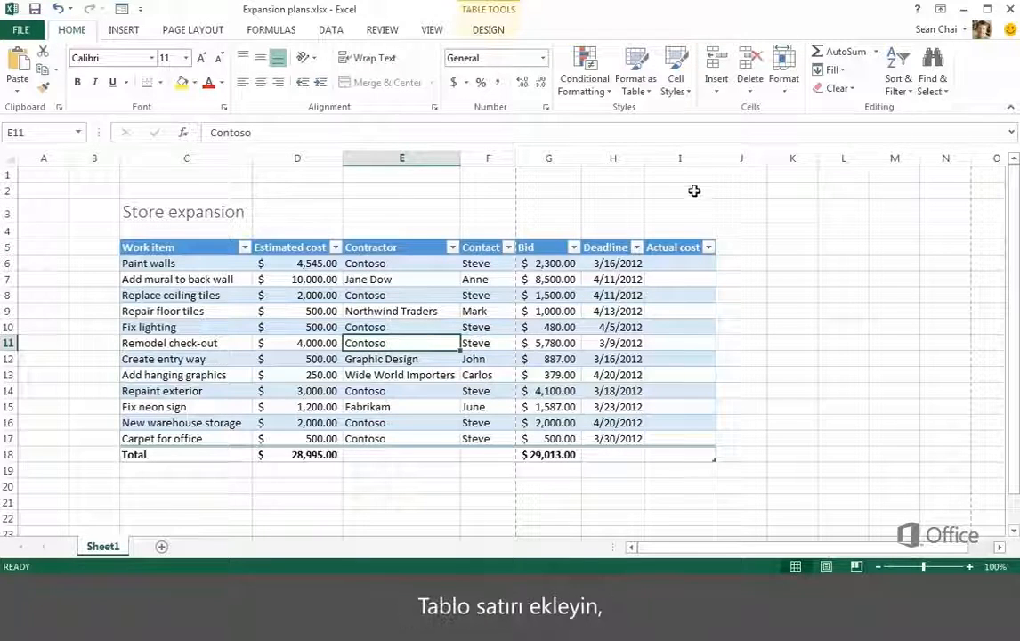
{"action": "left_click", "coordinate": [717, 88]}
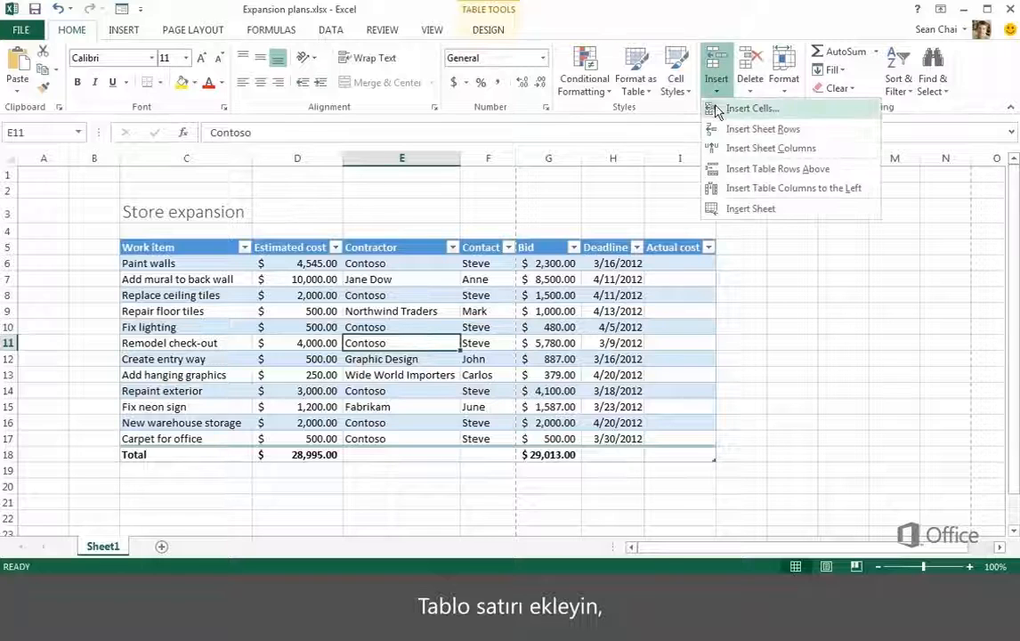
{"action": "left_click", "coordinate": [727, 168]}
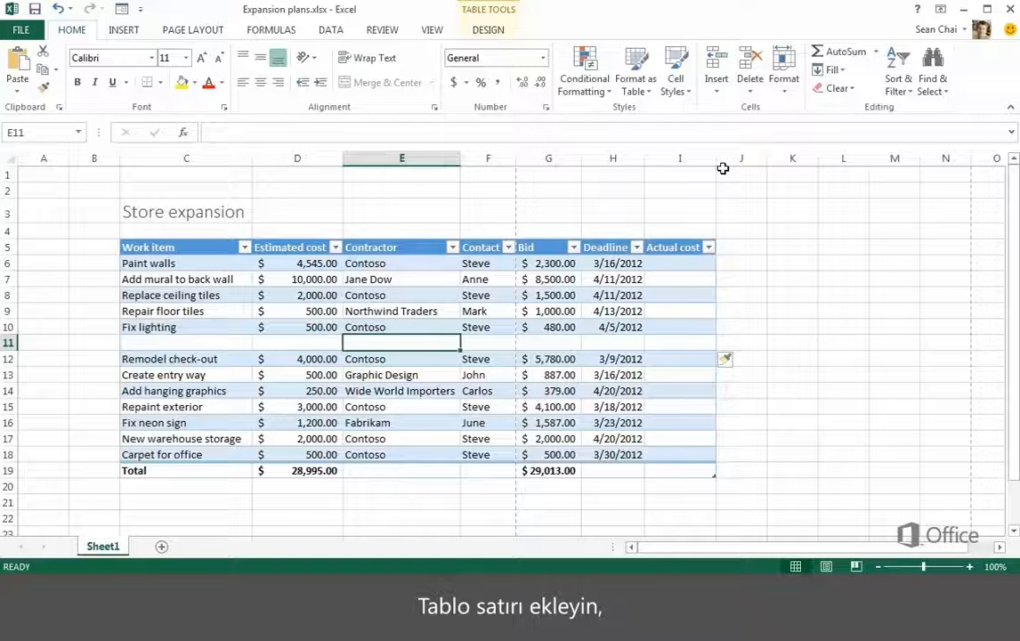
{"action": "left_click", "coordinate": [751, 85]}
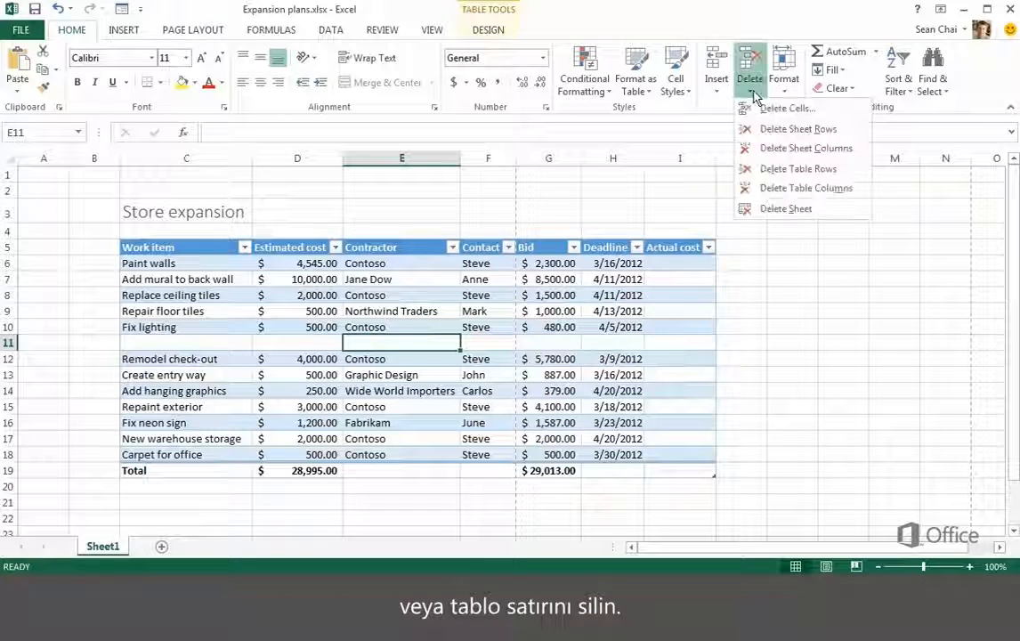
{"action": "left_click", "coordinate": [775, 168]}
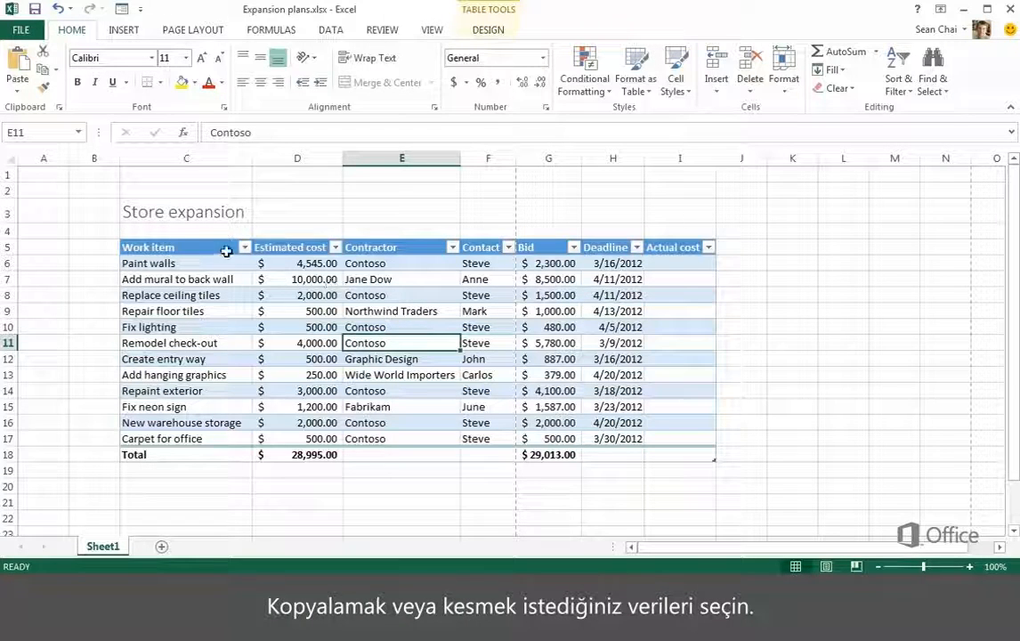
Copy the Work item header and entries in C5:C17 to K5, and delete the pasted copy.
{"action": "left_click_drag", "start_coordinate": [226, 252], "coordinate": [197, 435]}
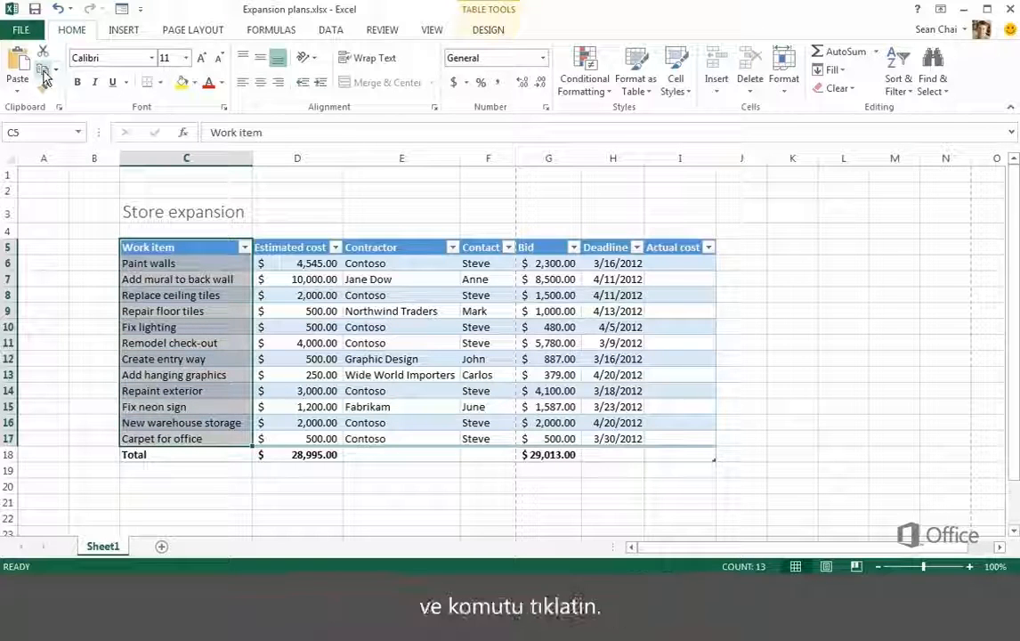
{"action": "left_click", "coordinate": [46, 77]}
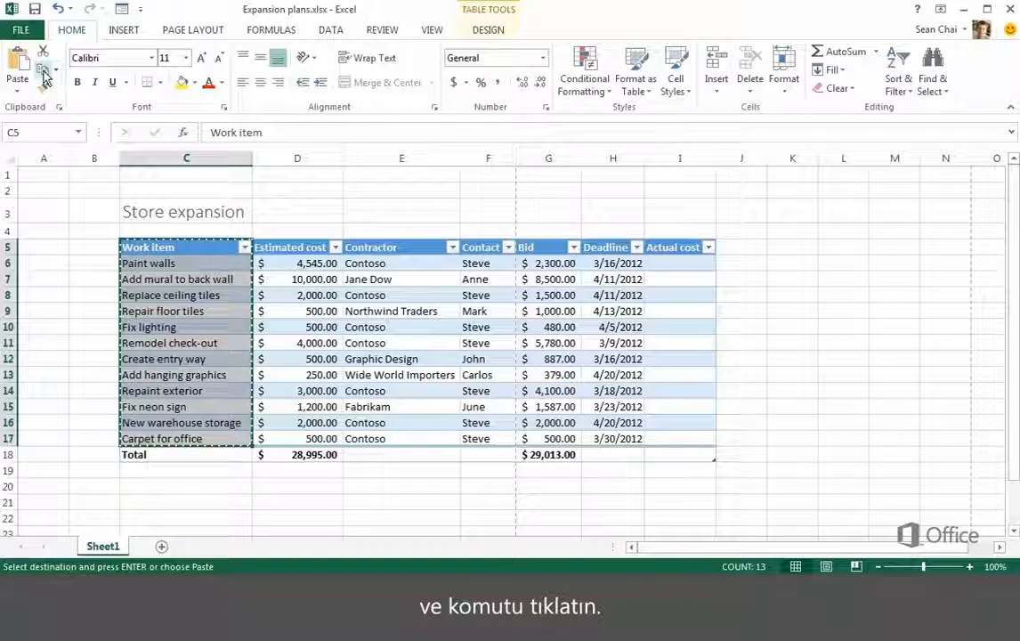
{"action": "left_click", "coordinate": [789, 251]}
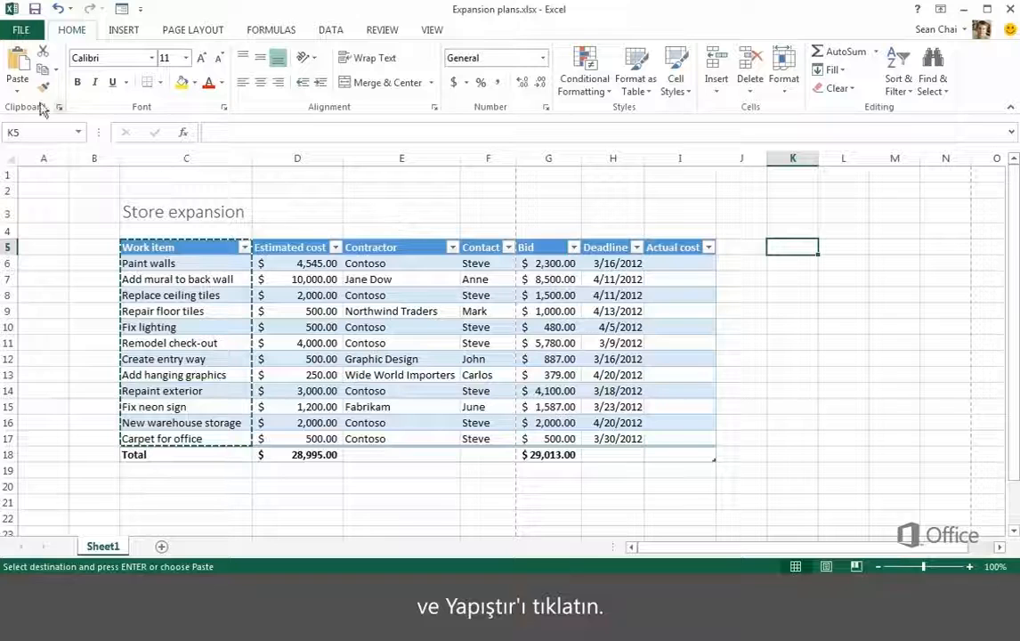
{"action": "left_click", "coordinate": [18, 64]}
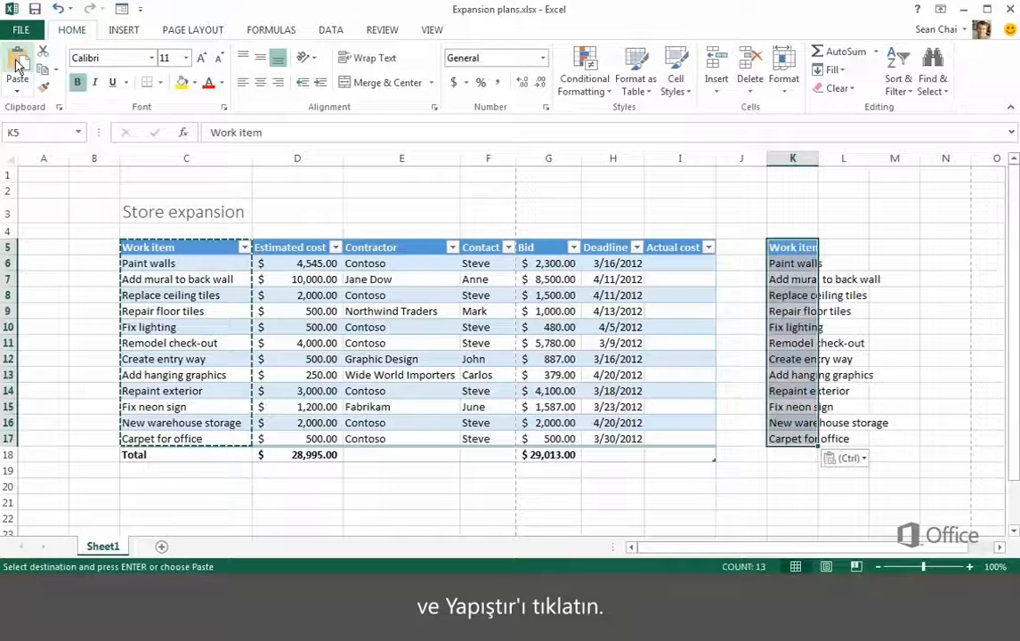
{"action": "left_click", "coordinate": [746, 67]}
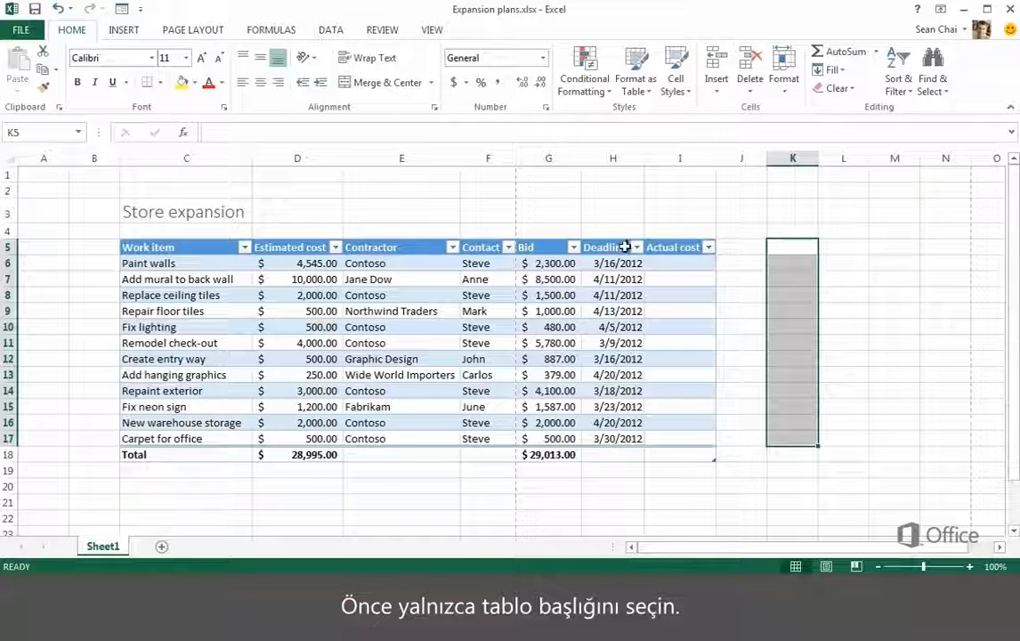
Move the whole Deadline table column so that it sits between the Contractor and Contact columns.
{"action": "left_click", "coordinate": [625, 247]}
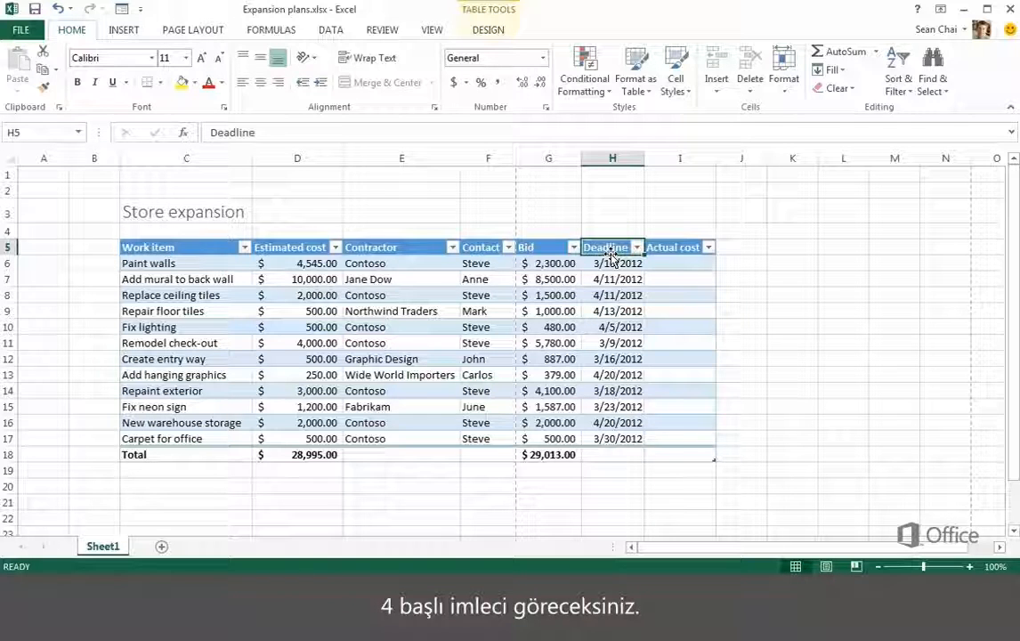
{"action": "left_click", "coordinate": [613, 259]}
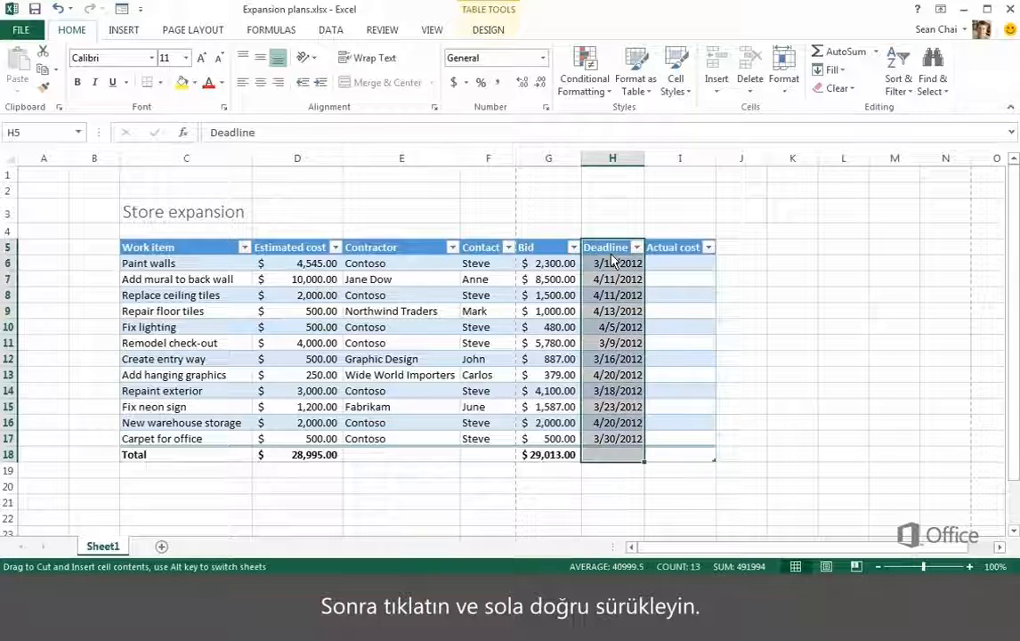
{"action": "left_click_drag", "start_coordinate": [613, 258], "coordinate": [529, 258]}
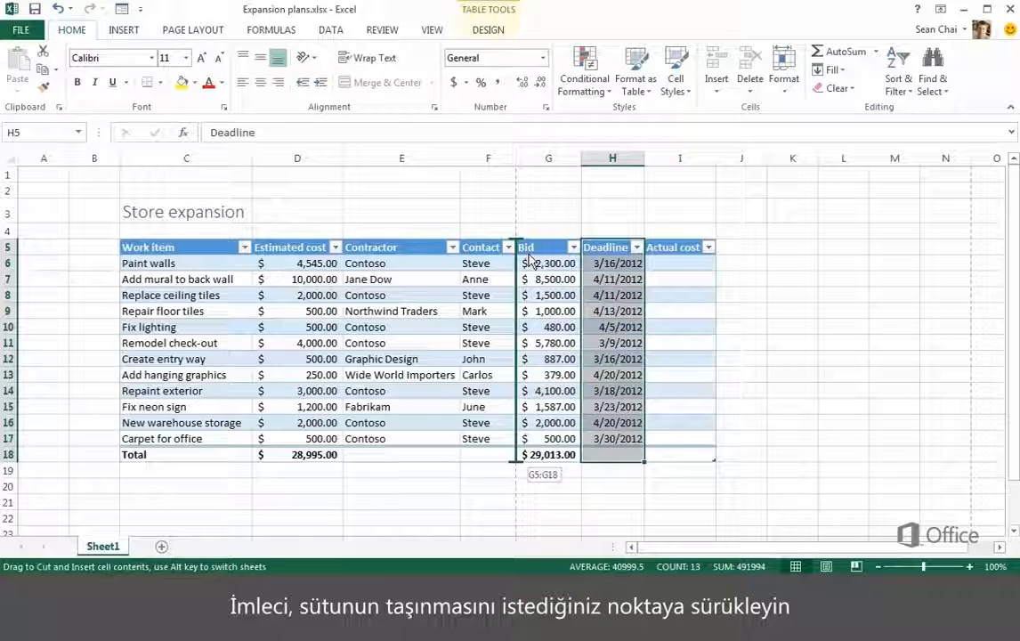
{"action": "left_click_drag", "start_coordinate": [528, 258], "coordinate": [468, 255]}
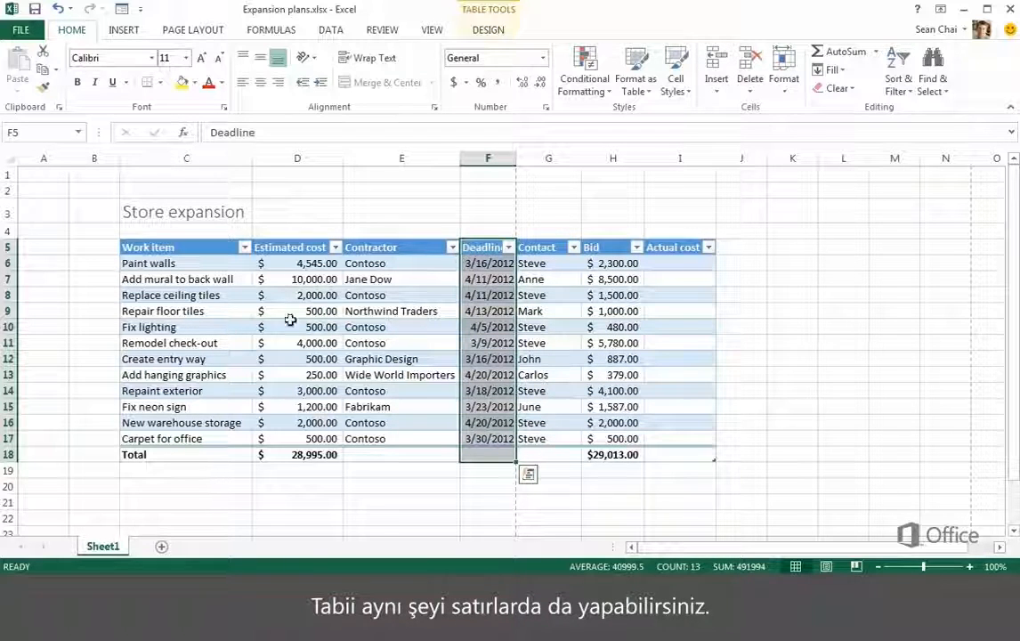
Move the Fix neon sign table row up so that it sits between Remodel check-out and Create entry way.
{"action": "left_click", "coordinate": [119, 407]}
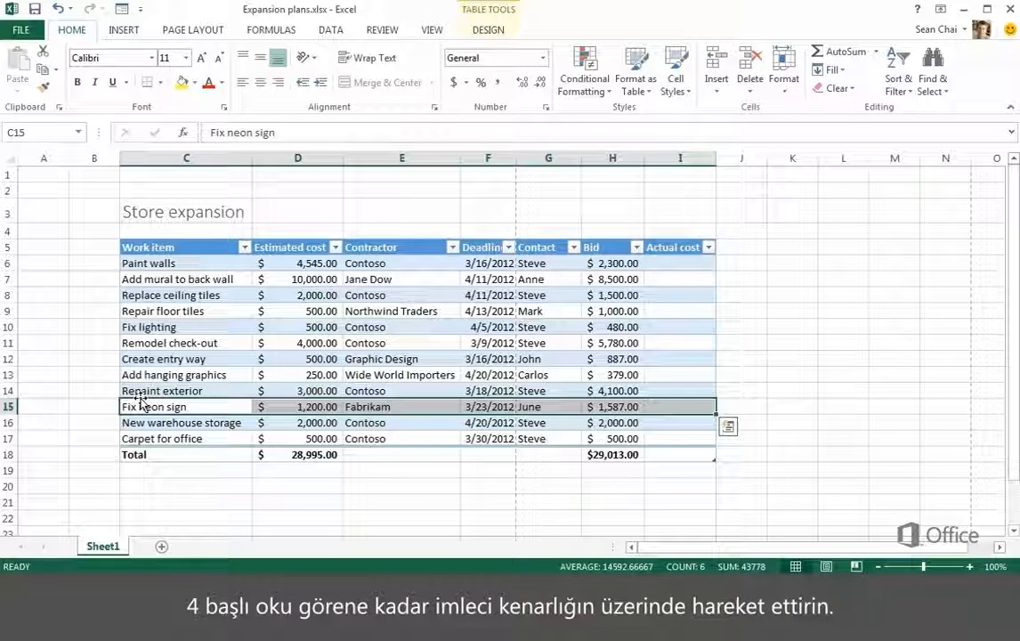
{"action": "left_click_drag", "start_coordinate": [141, 402], "coordinate": [149, 357]}
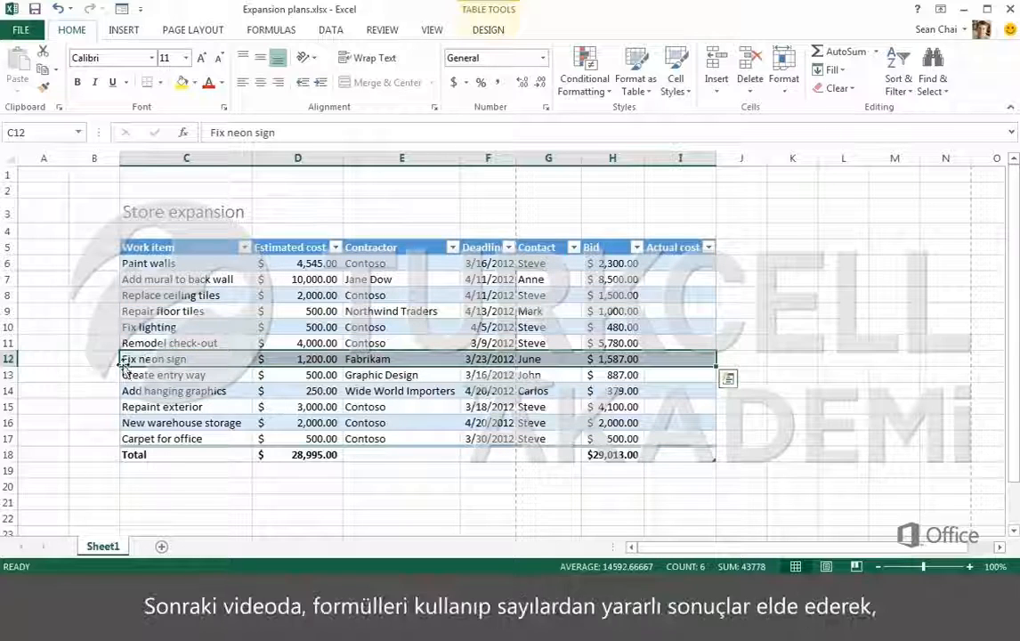
{"action": "left_click", "coordinate": [111, 358]}
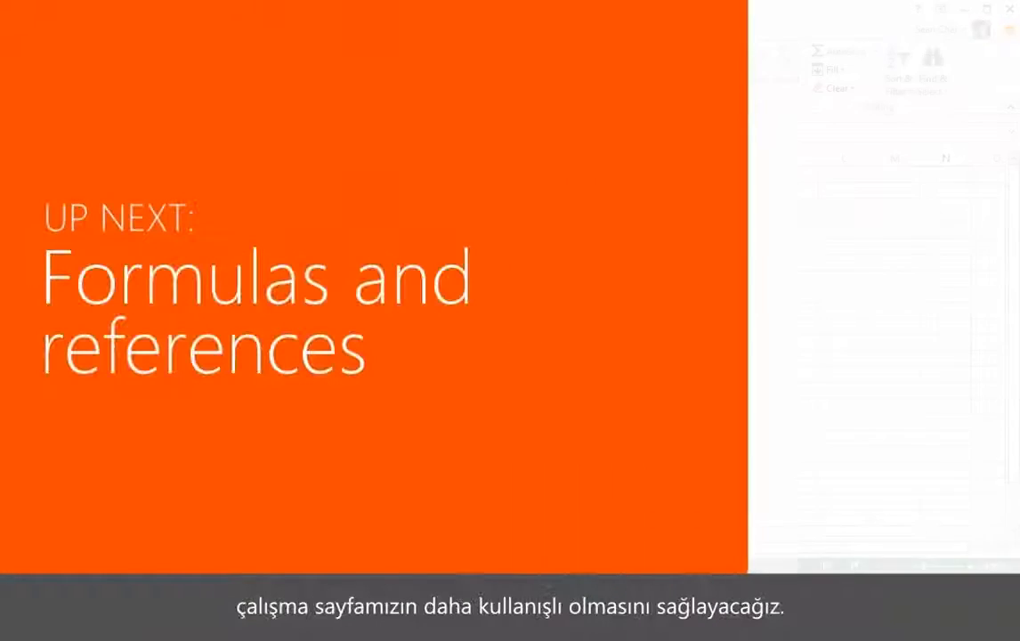